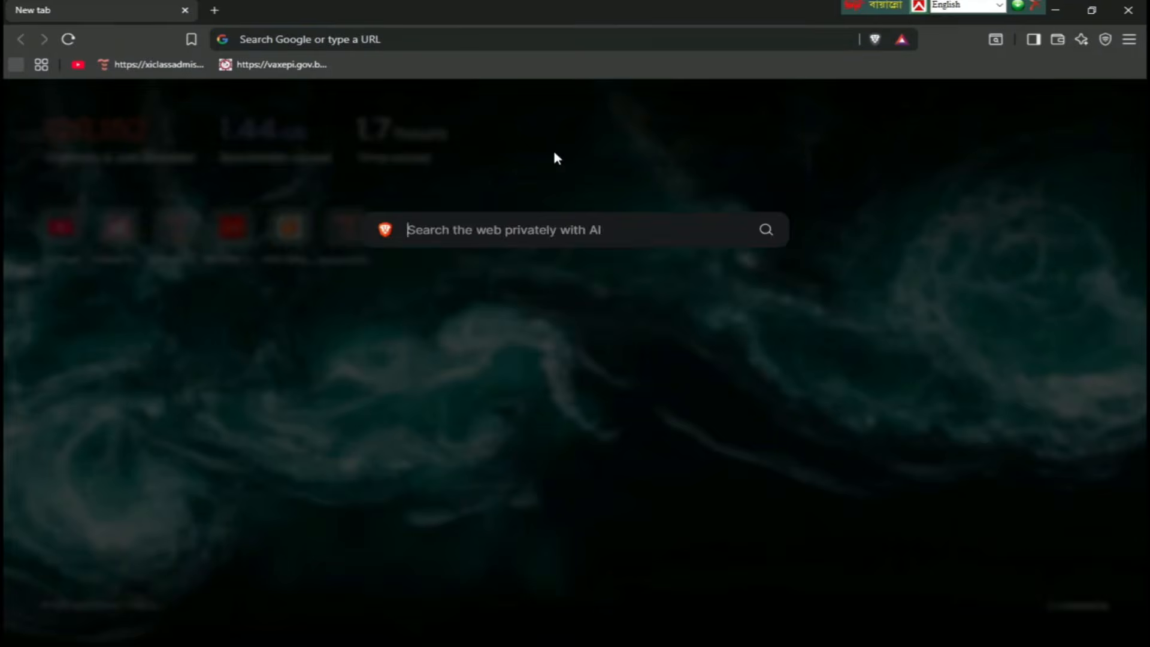
# Search Brave for 'nid service gov bd' and go to the services.nidw.gov.bd NID Service site
pyautogui.write('nid')
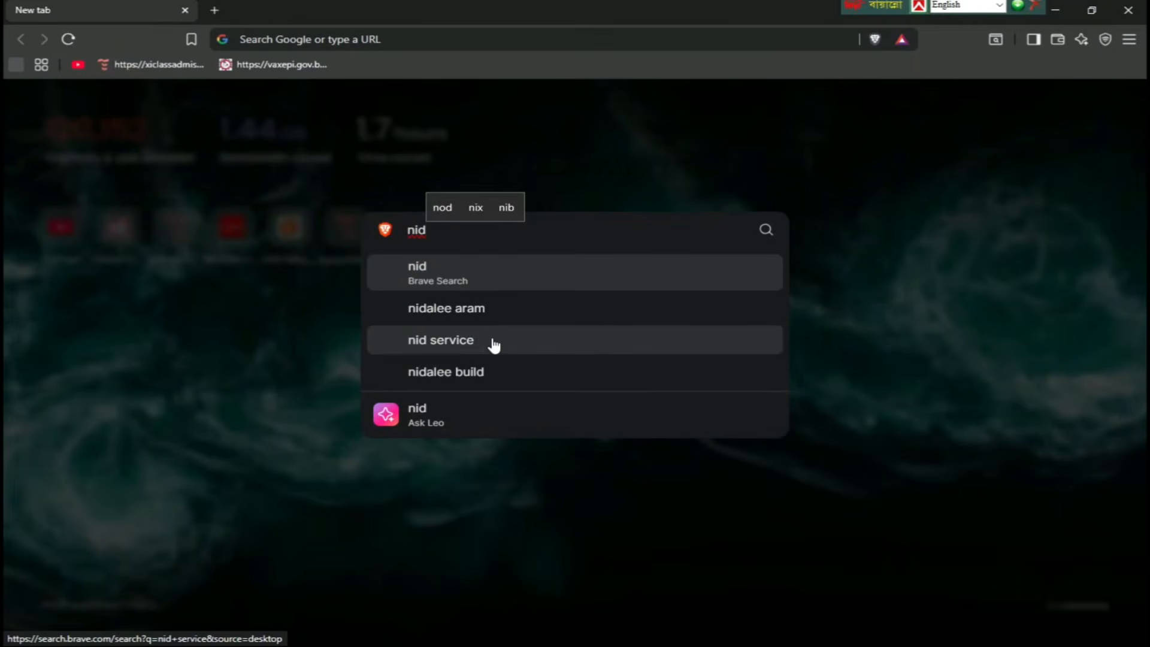
pyautogui.click(446, 348)
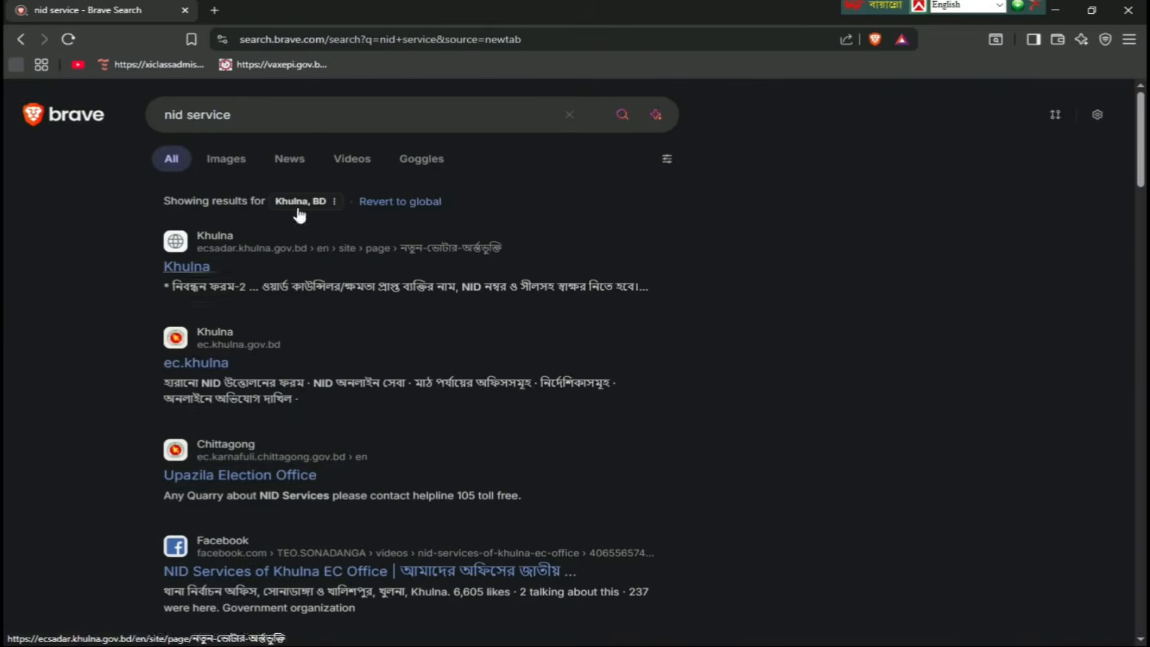
pyautogui.click(316, 129)
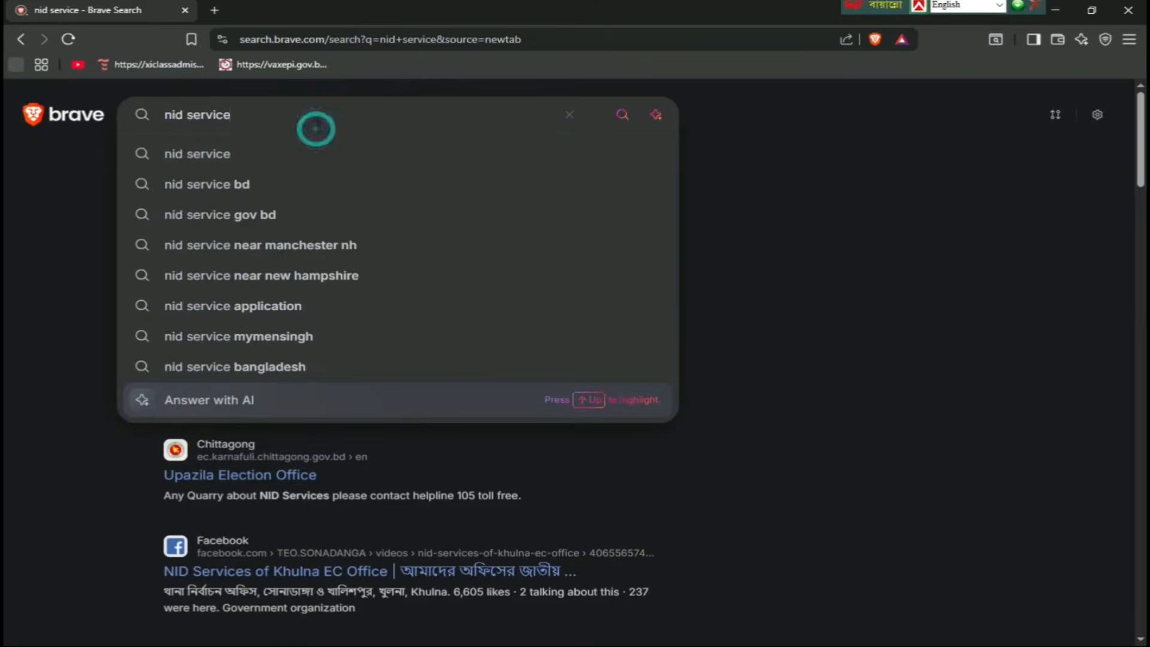
pyautogui.click(274, 219)
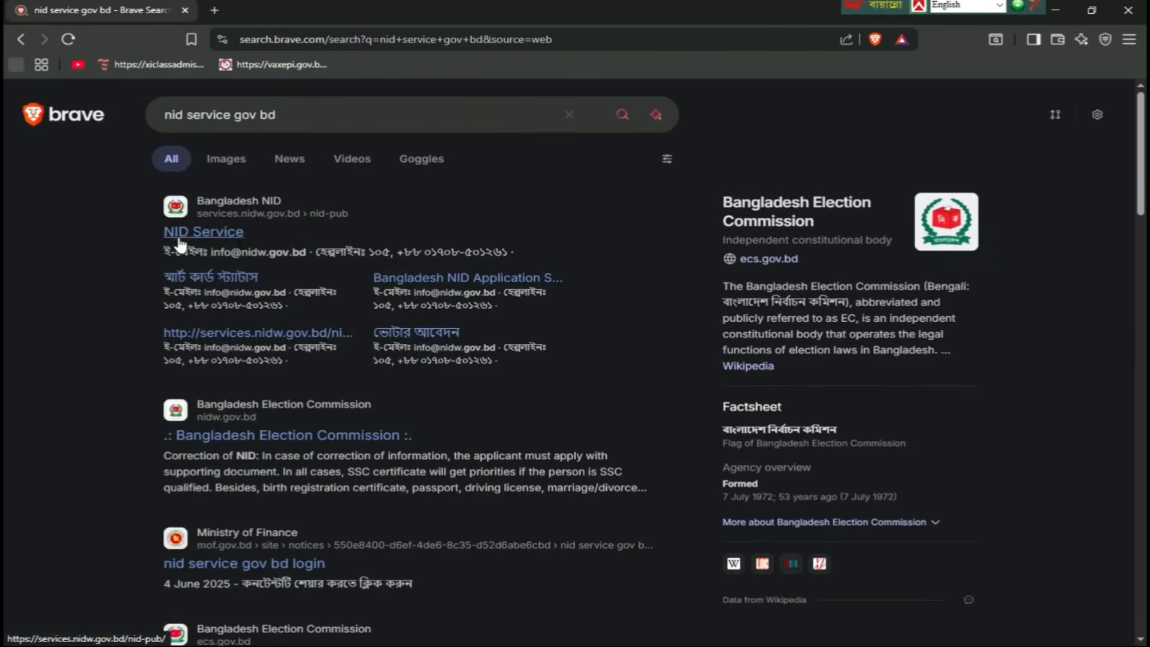
pyautogui.click(231, 243)
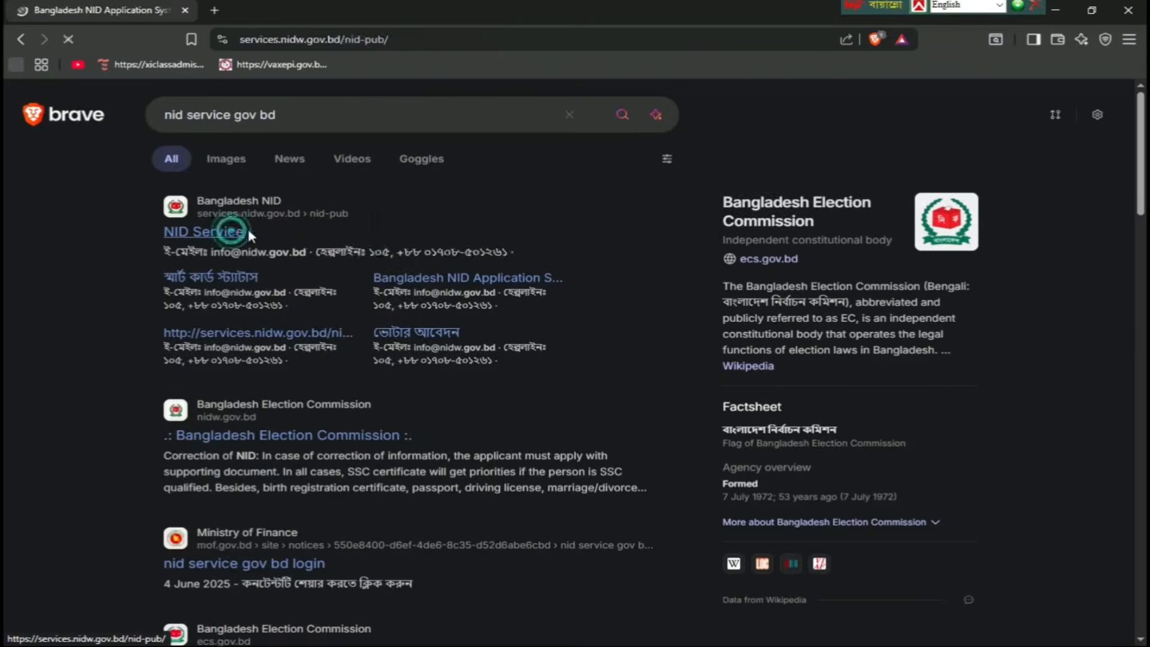
# Start a new online account registration and fill in the national ID number
pyautogui.scroll(-1, 404, 354)
pyautogui.scroll(-3, 404, 354)
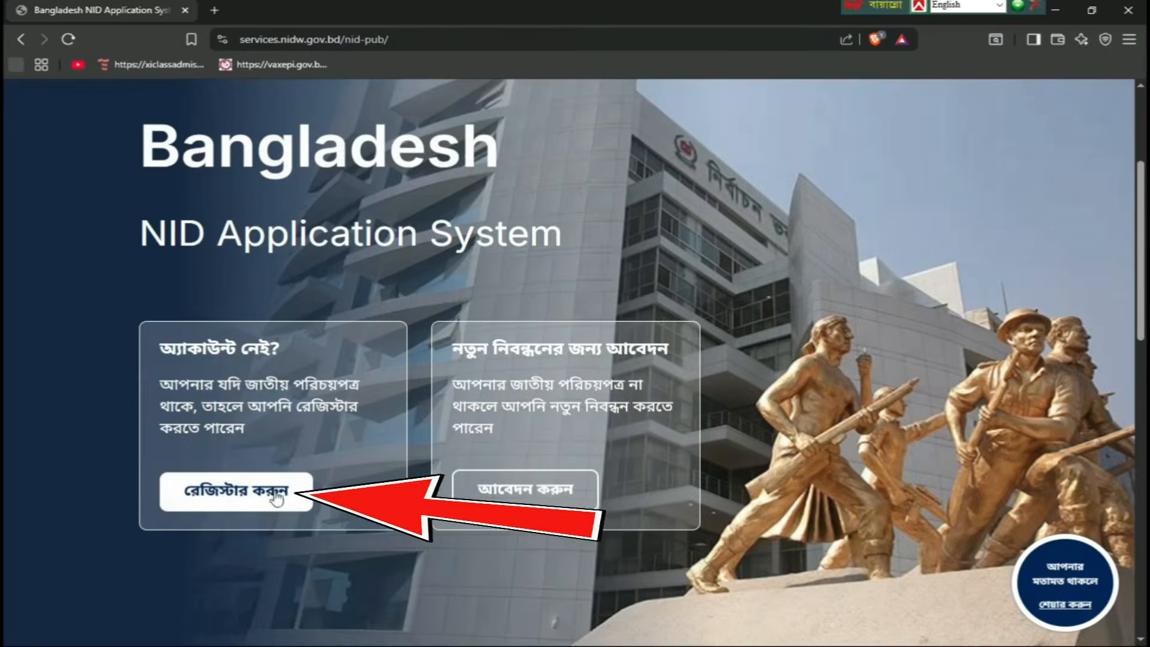
pyautogui.click(267, 508)
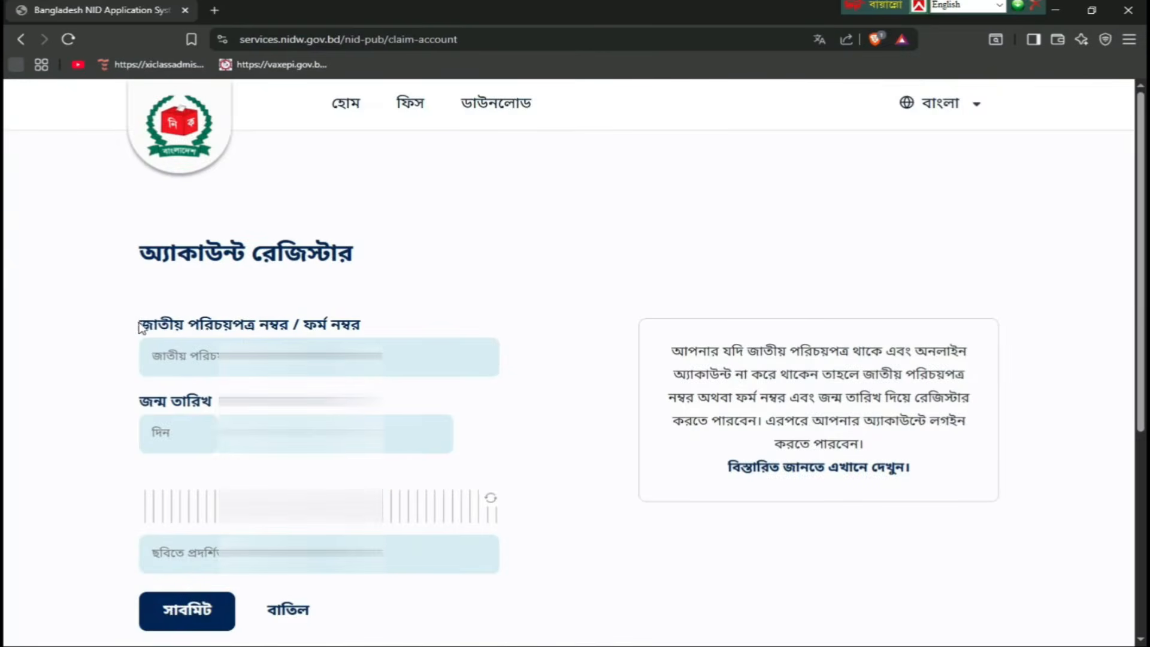
pyautogui.moveTo(139, 328); pyautogui.dragTo(360, 331)
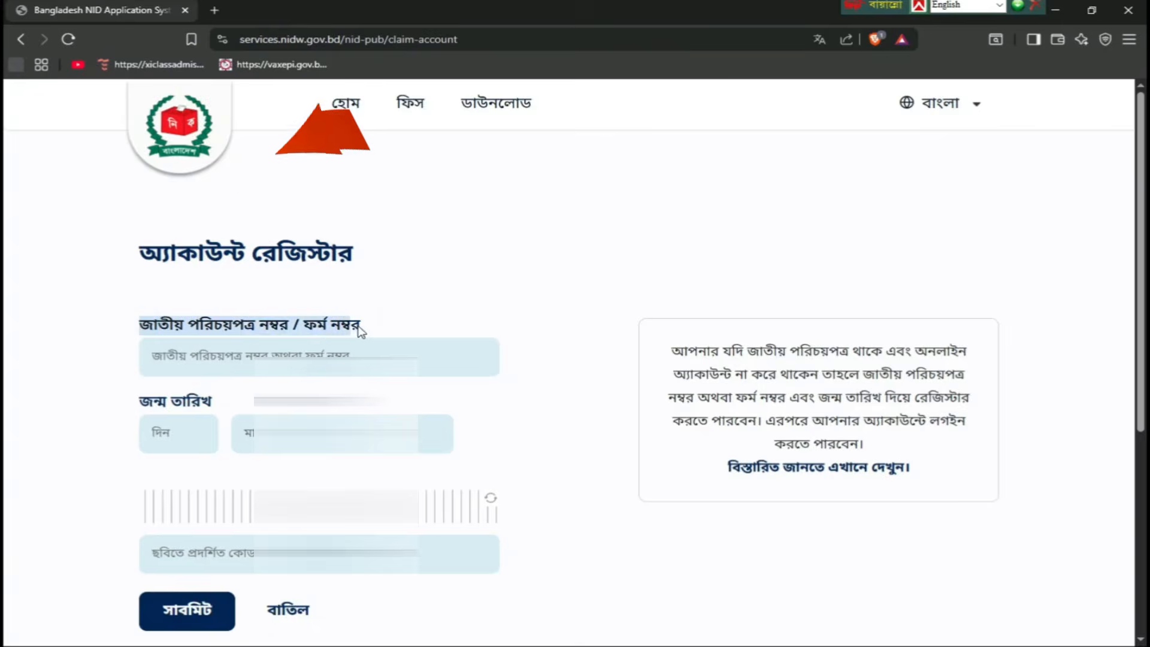
pyautogui.click(239, 360)
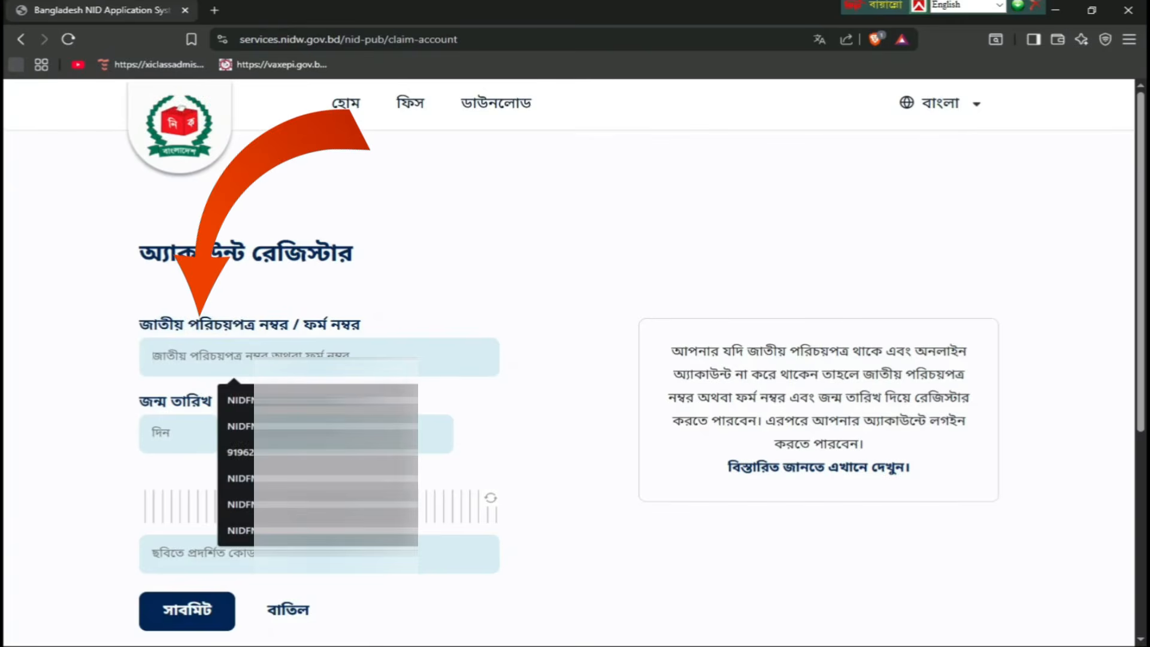
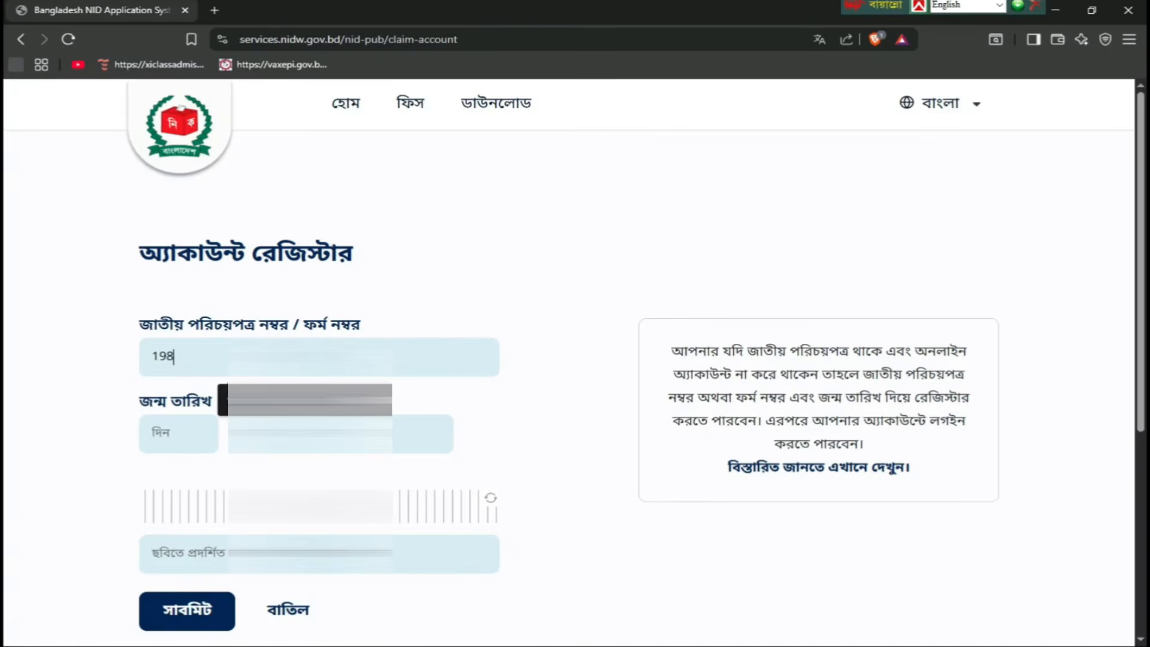
pyautogui.click(252, 401)
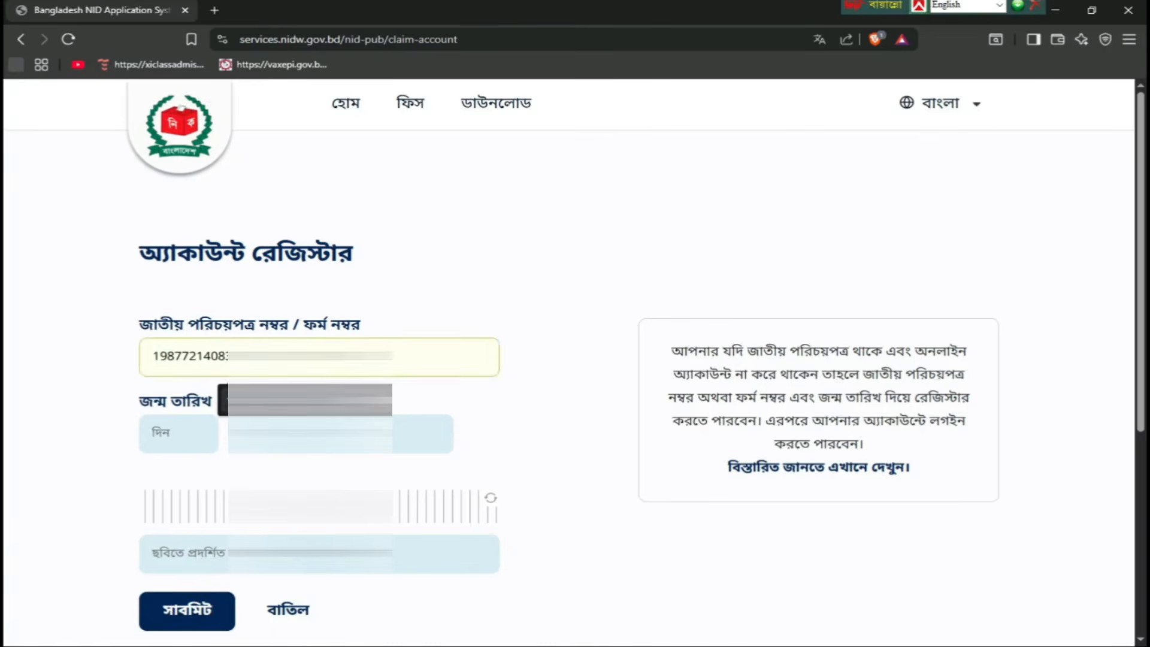
# Enter the birth day, month and year plus the captcha code, then submit the form
pyautogui.click(197, 427)
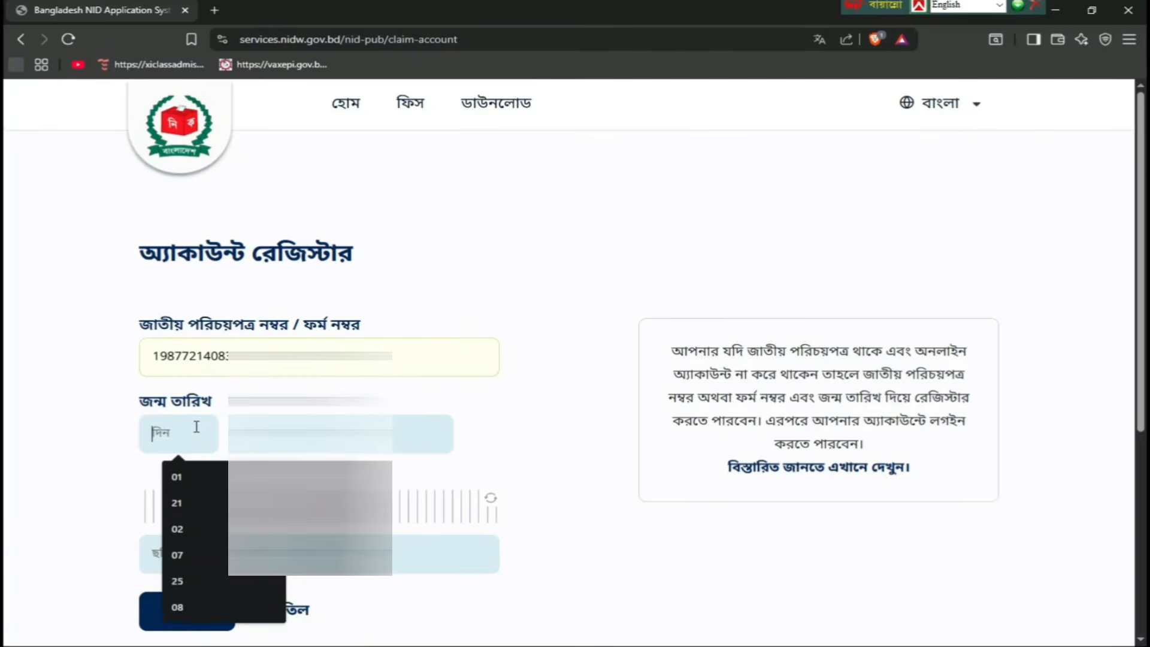
pyautogui.write('02')
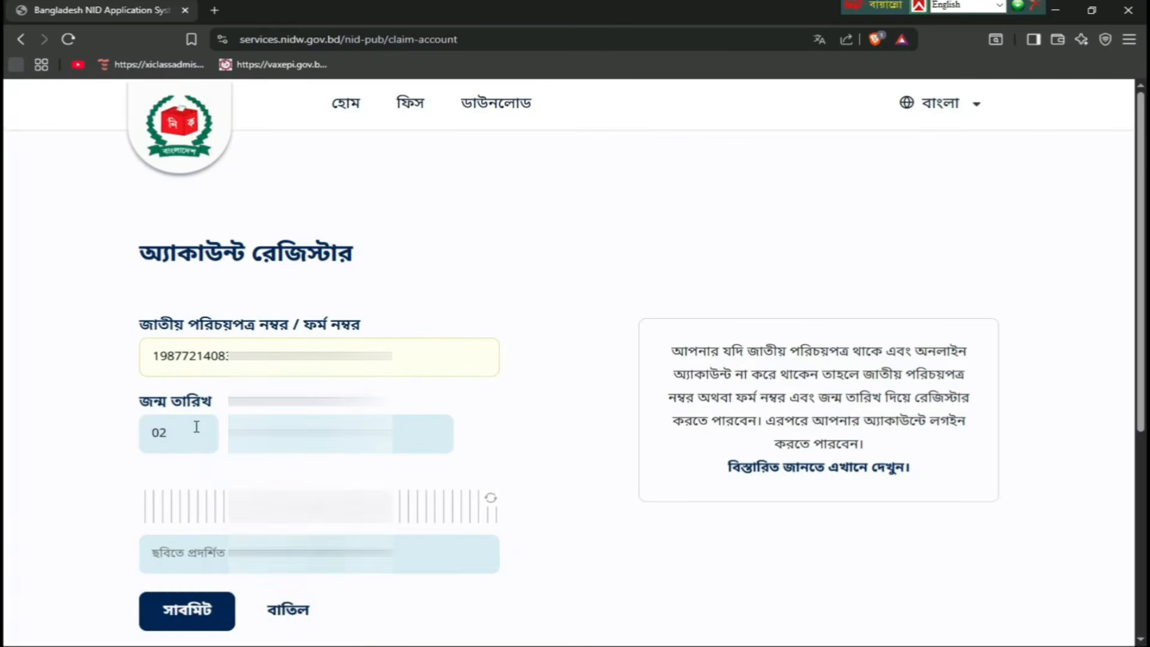
pyautogui.click(284, 437)
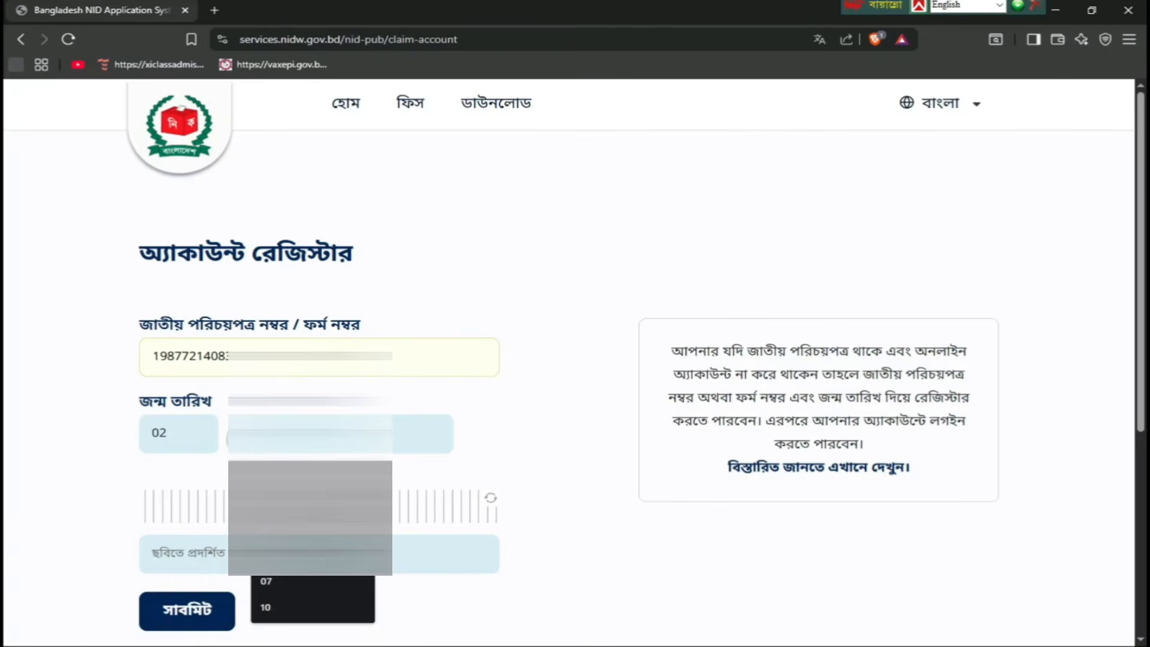
pyautogui.write('03')
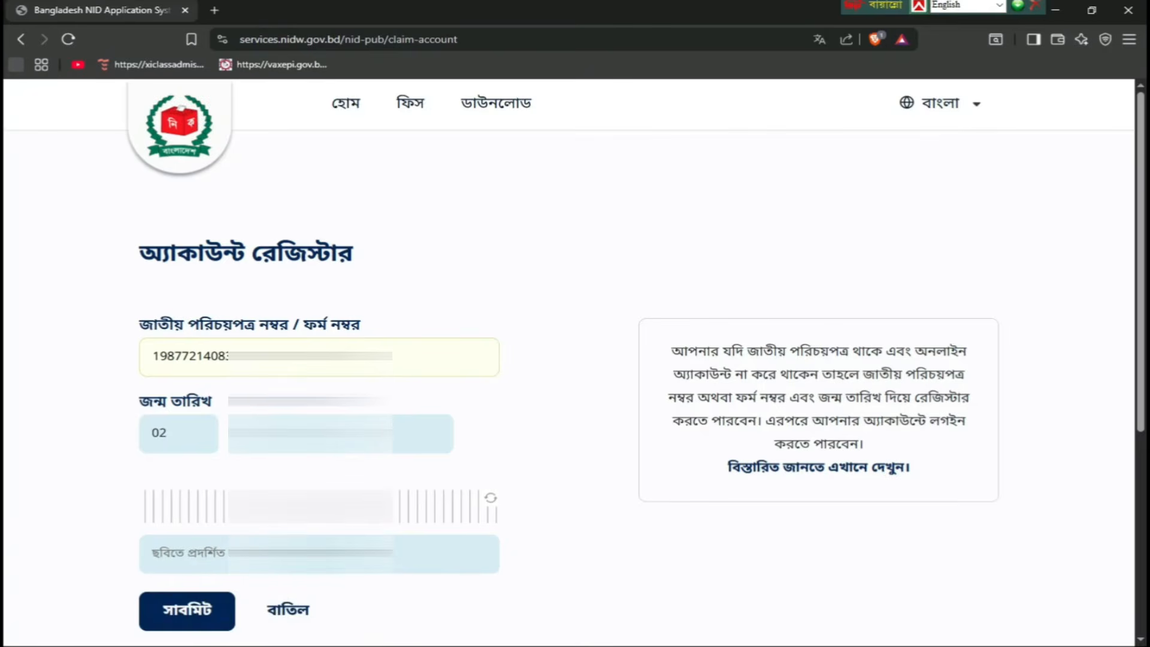
pyautogui.click(382, 436)
pyautogui.write('1987')
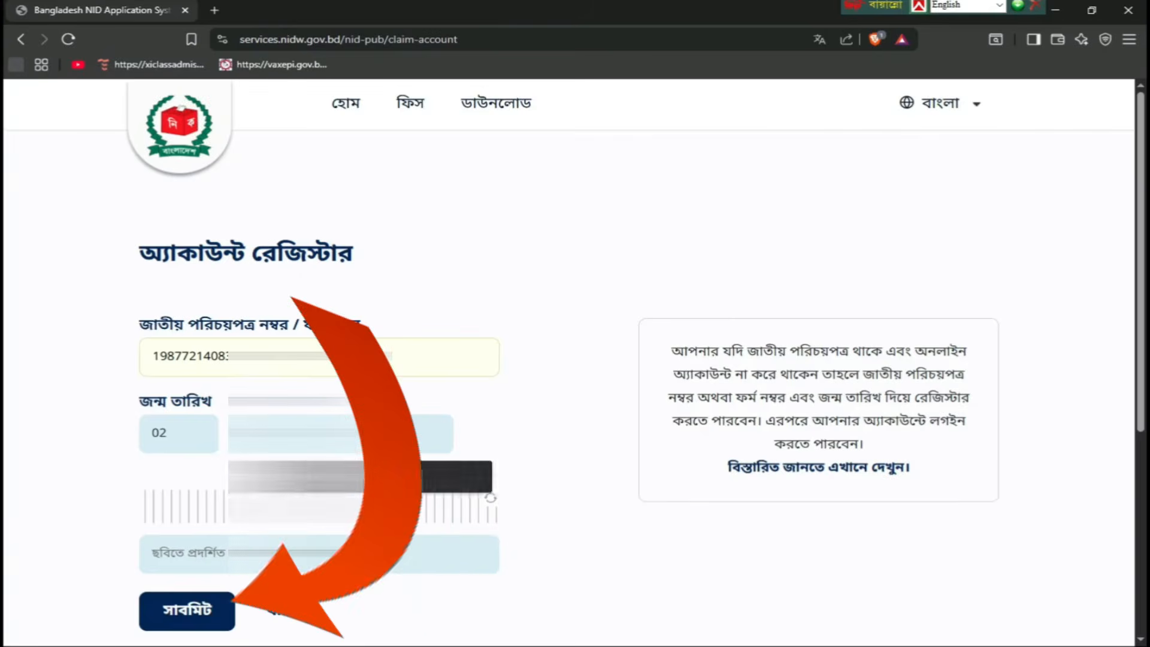
pyautogui.click(288, 554)
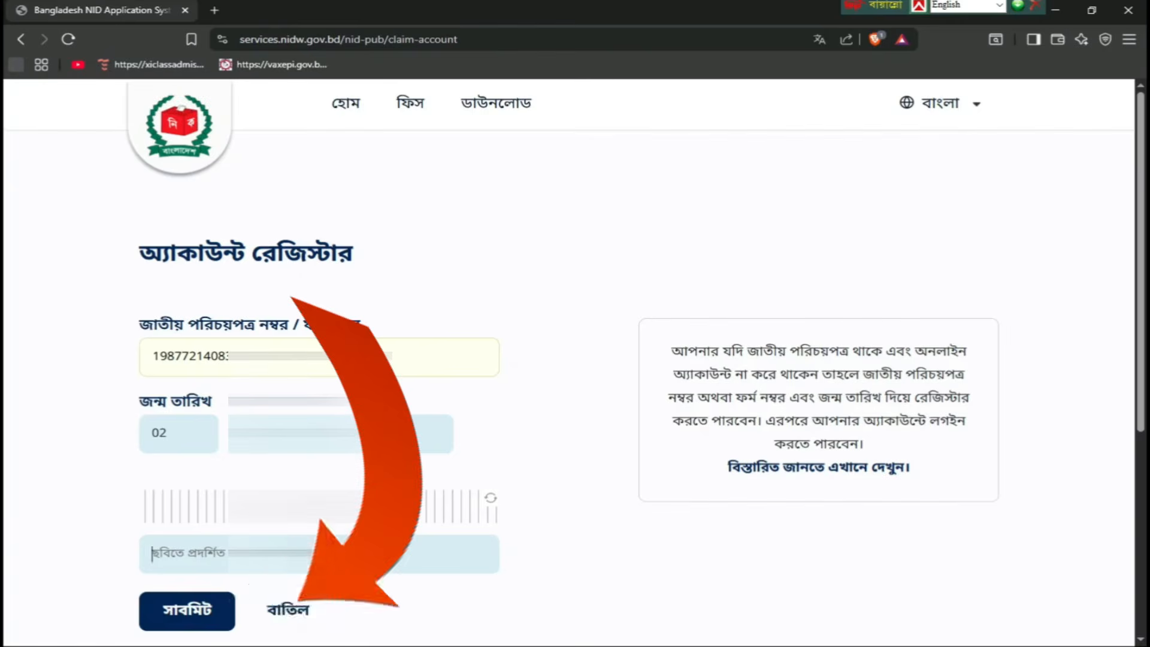
pyautogui.write('3kpp8')
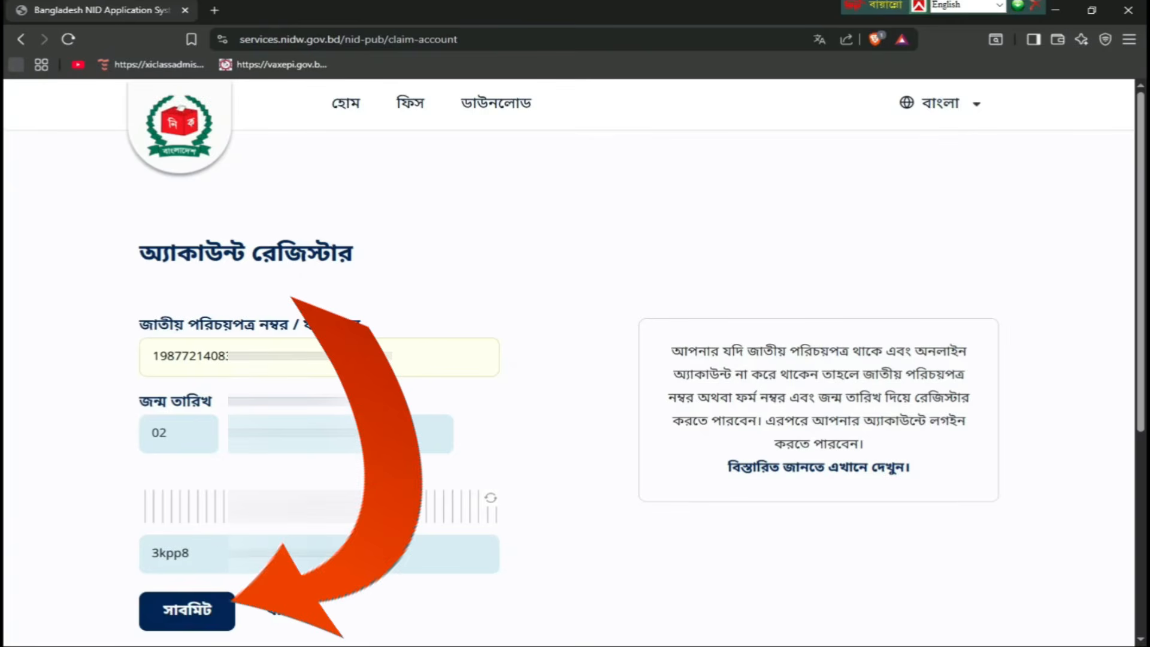
pyautogui.click(223, 609)
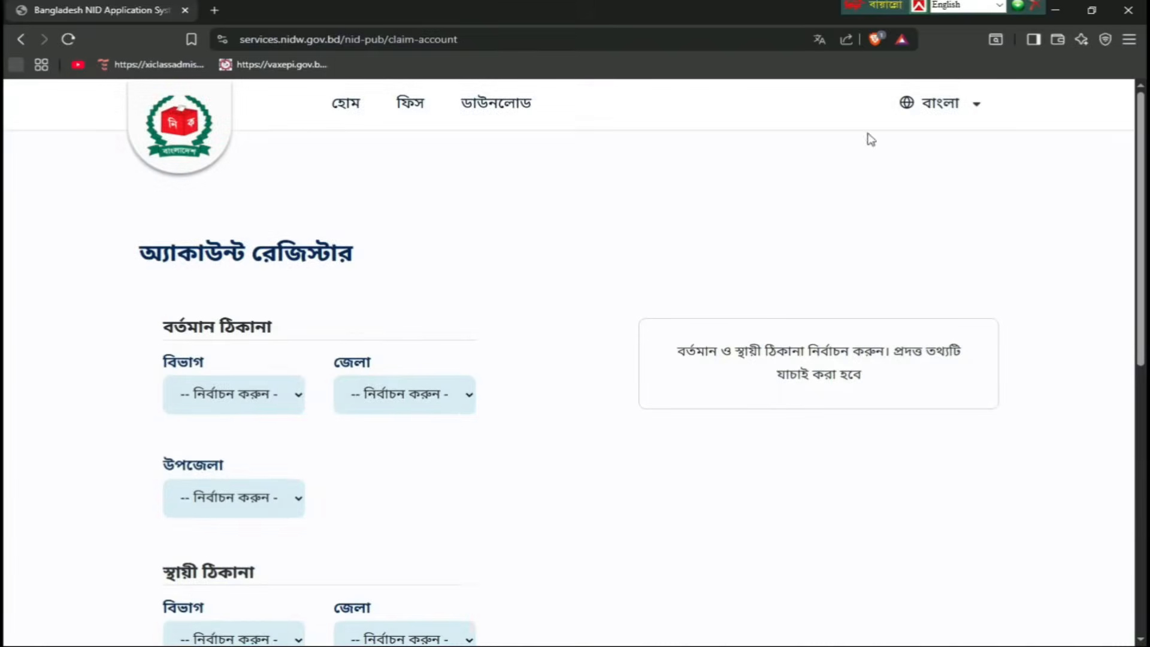
# Set the present address to ময়মনসিংহ division, নেত্রকোনা district, কলমাকান্দা upazila
pyautogui.click(291, 394)
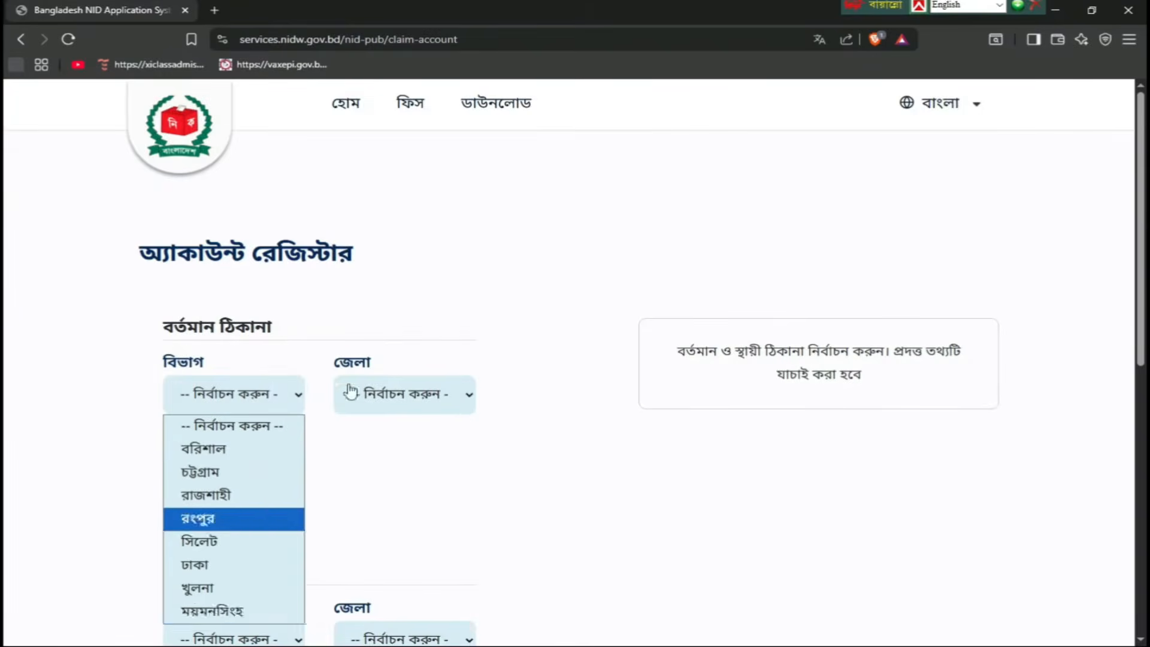
pyautogui.click(384, 308)
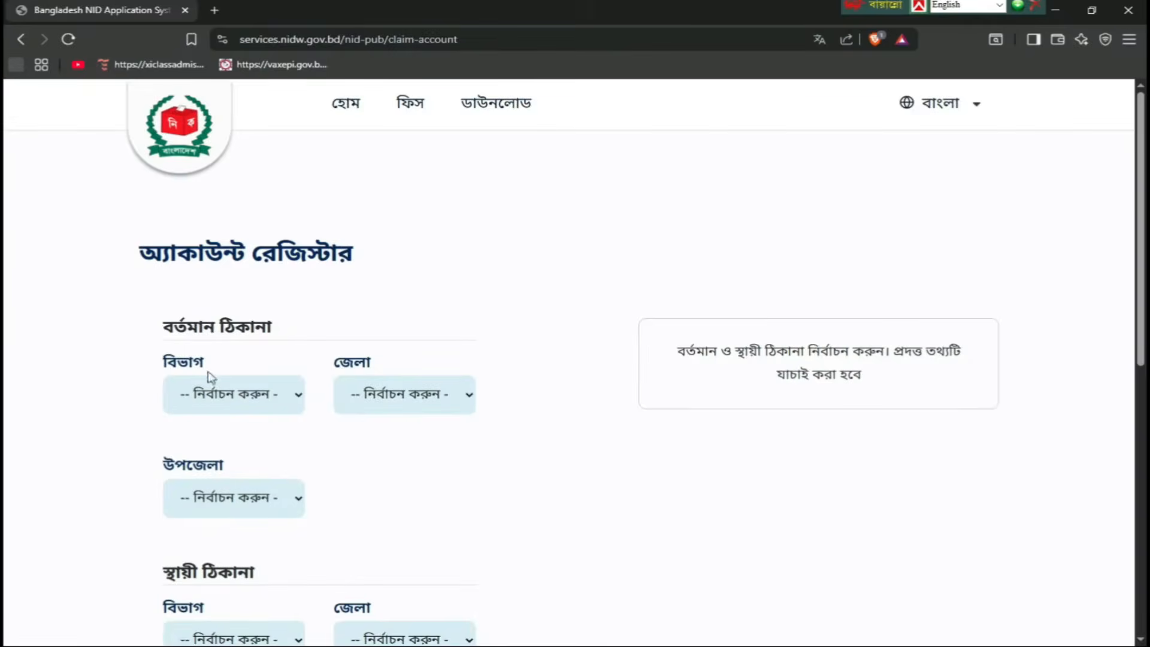
pyautogui.click(211, 393)
pyautogui.click(247, 611)
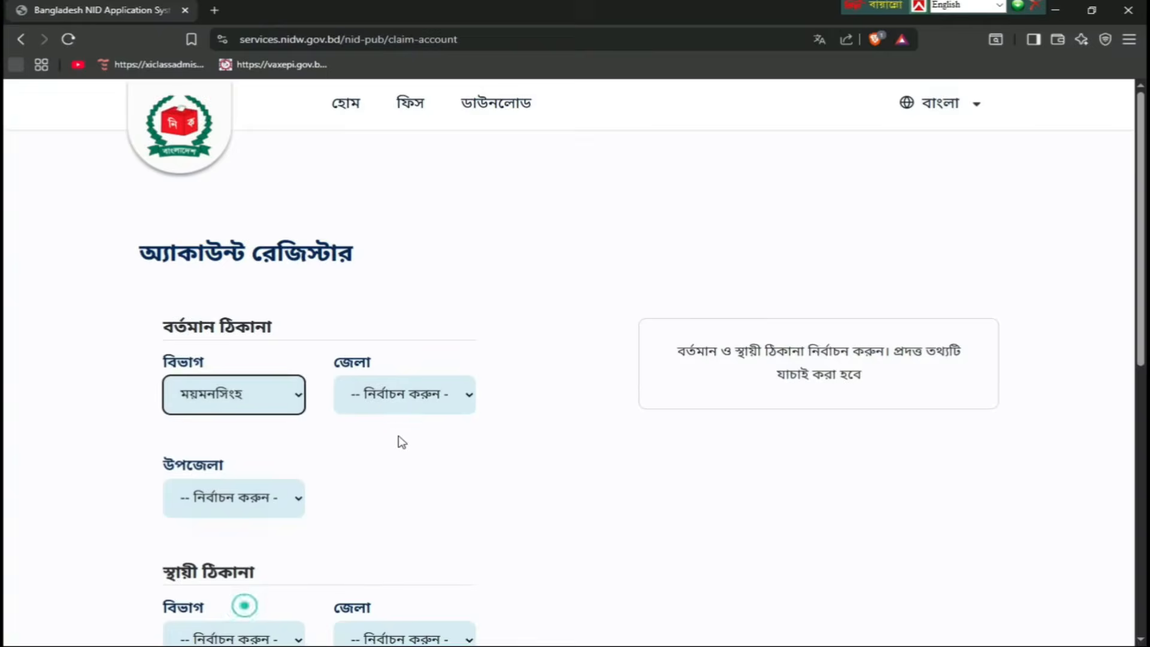
pyautogui.click(402, 396)
pyautogui.click(401, 488)
pyautogui.scroll(-3, 302, 471)
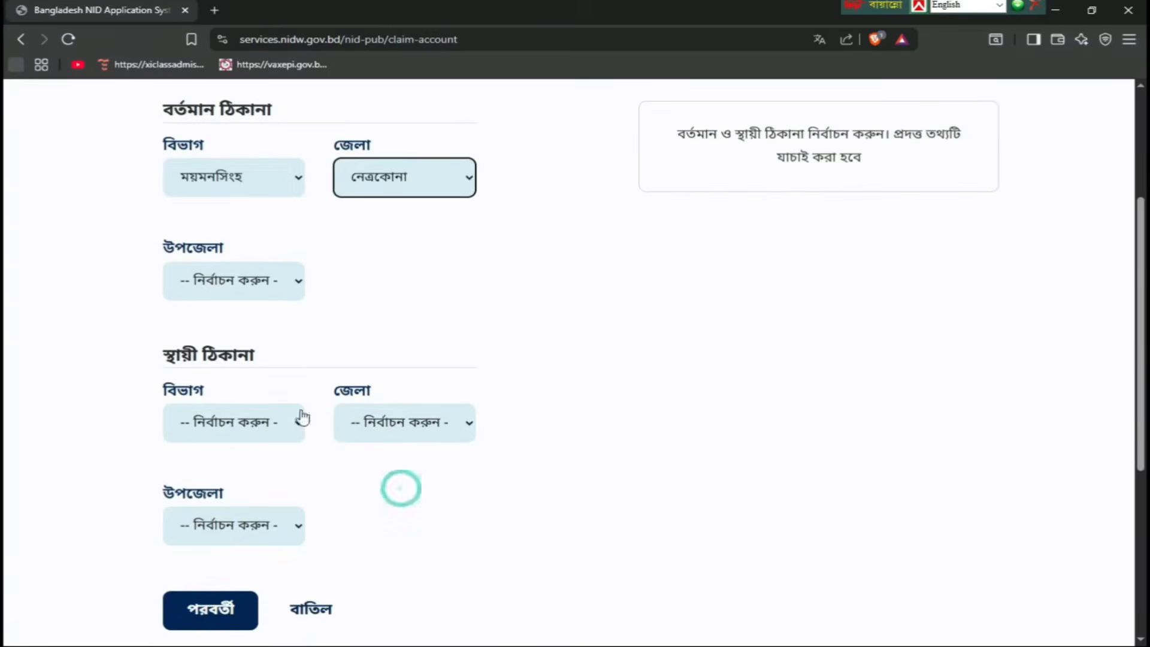
pyautogui.click(293, 289)
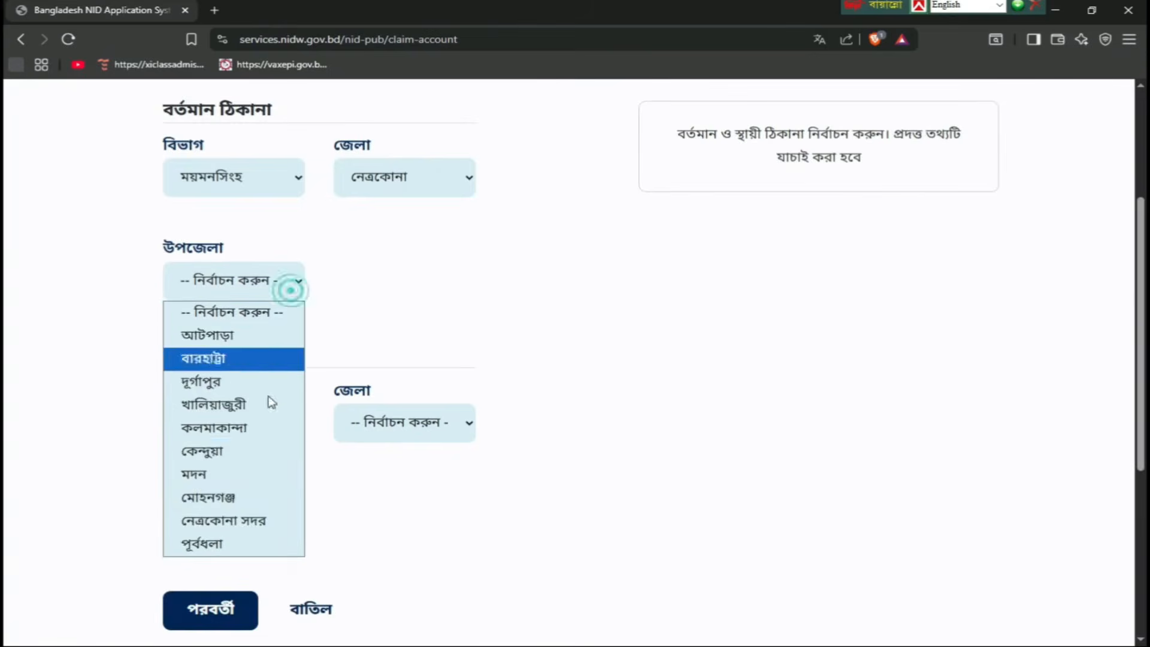
pyautogui.click(249, 428)
# Set the permanent address to ময়মনসিংহ, নেত্রকোনা, কলমাকান্দা and submit both addresses
pyautogui.click(247, 422)
pyautogui.click(241, 388)
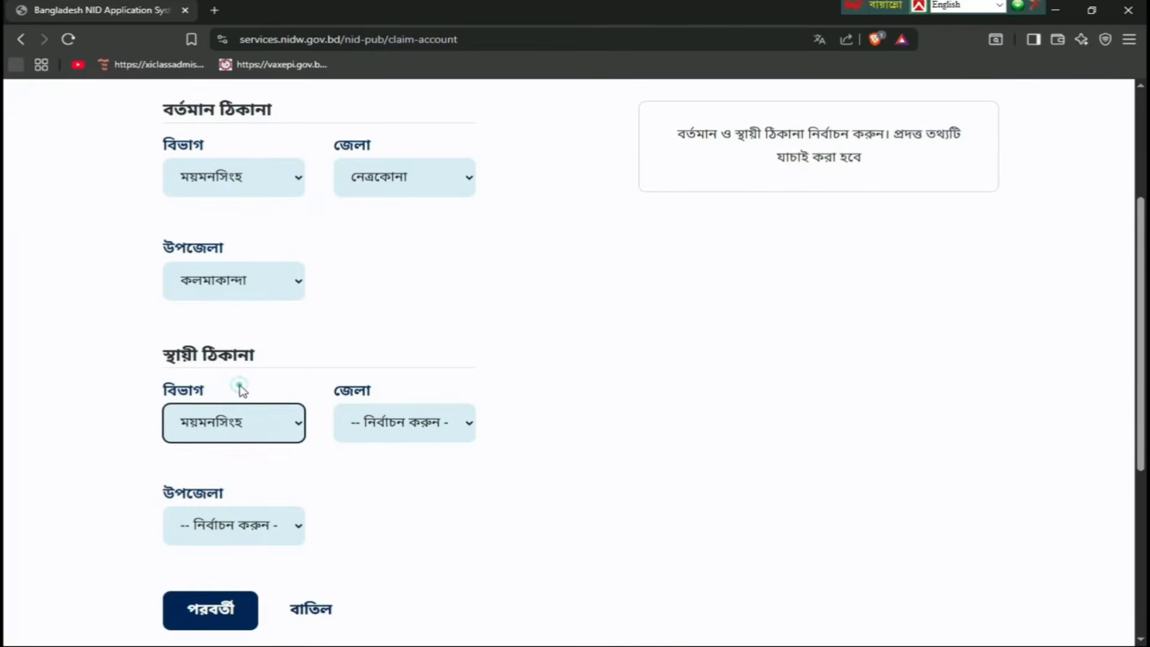
pyautogui.click(393, 423)
pyautogui.click(410, 522)
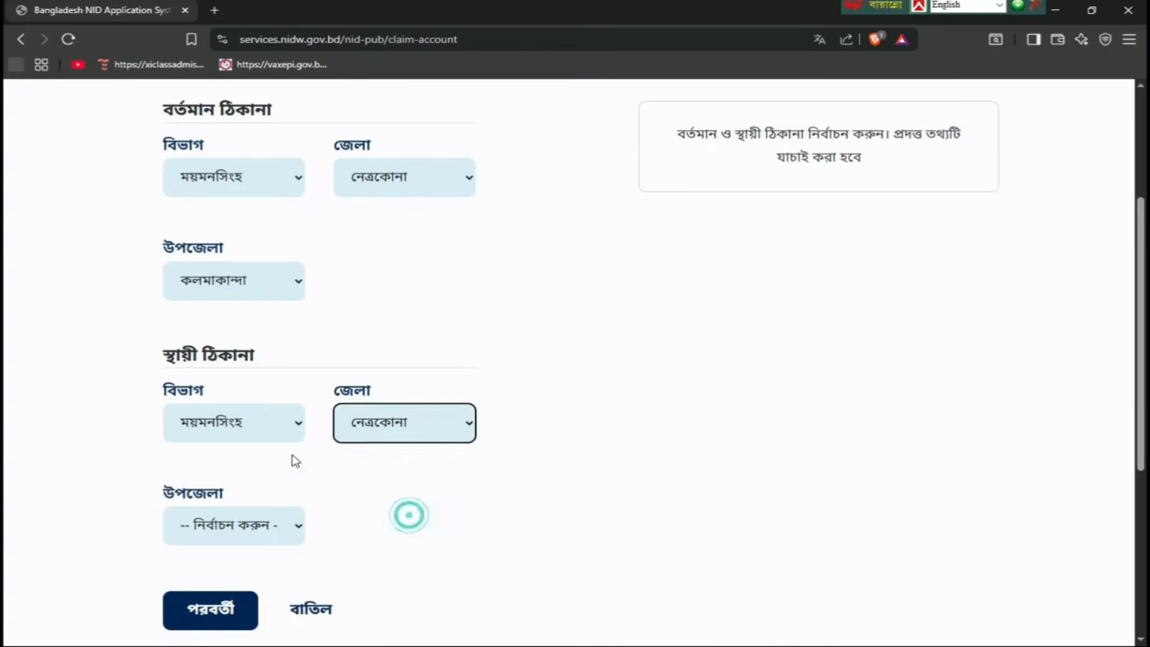
pyautogui.scroll(-1, 293, 461)
pyautogui.click(254, 452)
pyautogui.click(254, 331)
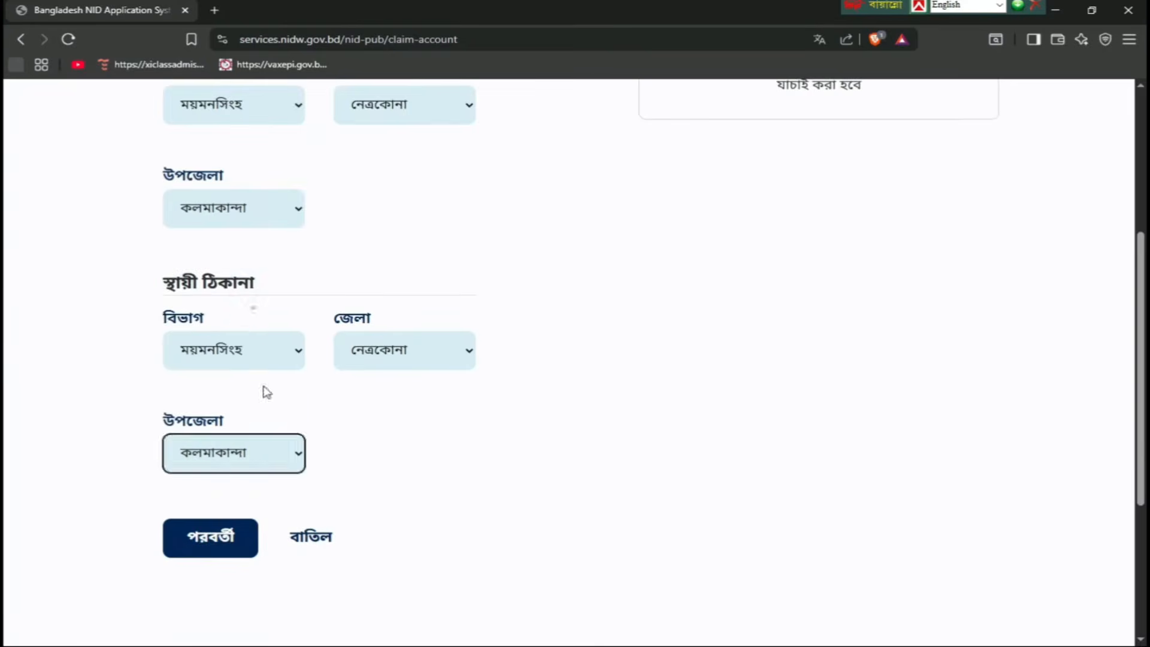
pyautogui.click(222, 527)
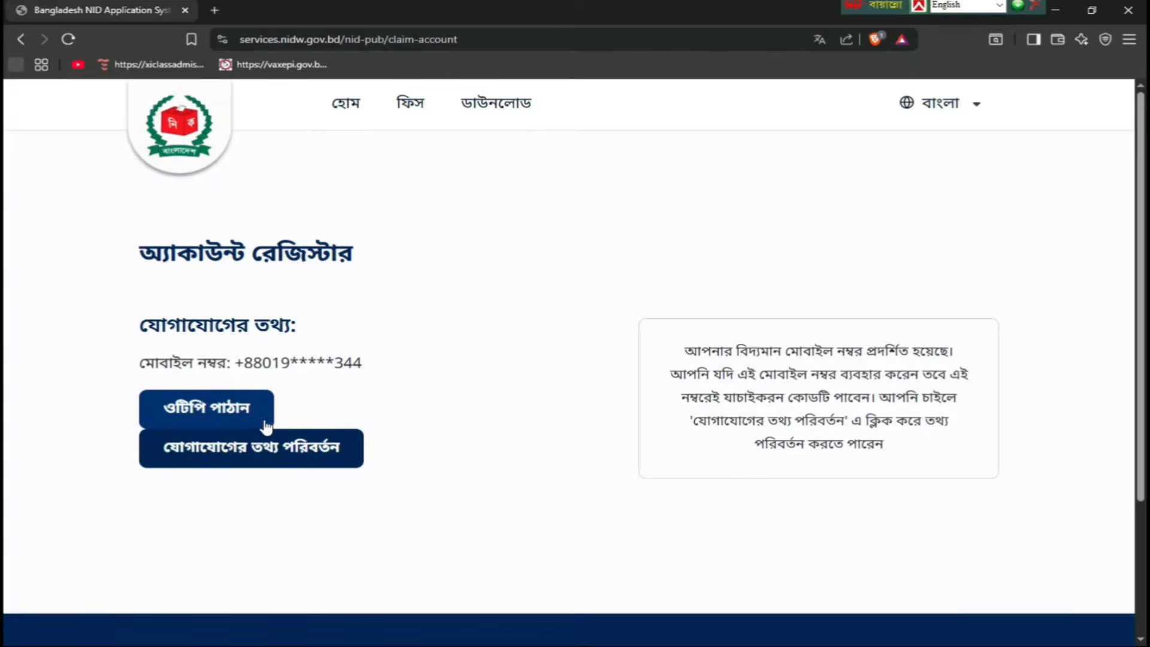
# Send an OTP to the registered mobile and submit the six-digit verification code received
pyautogui.click(265, 423)
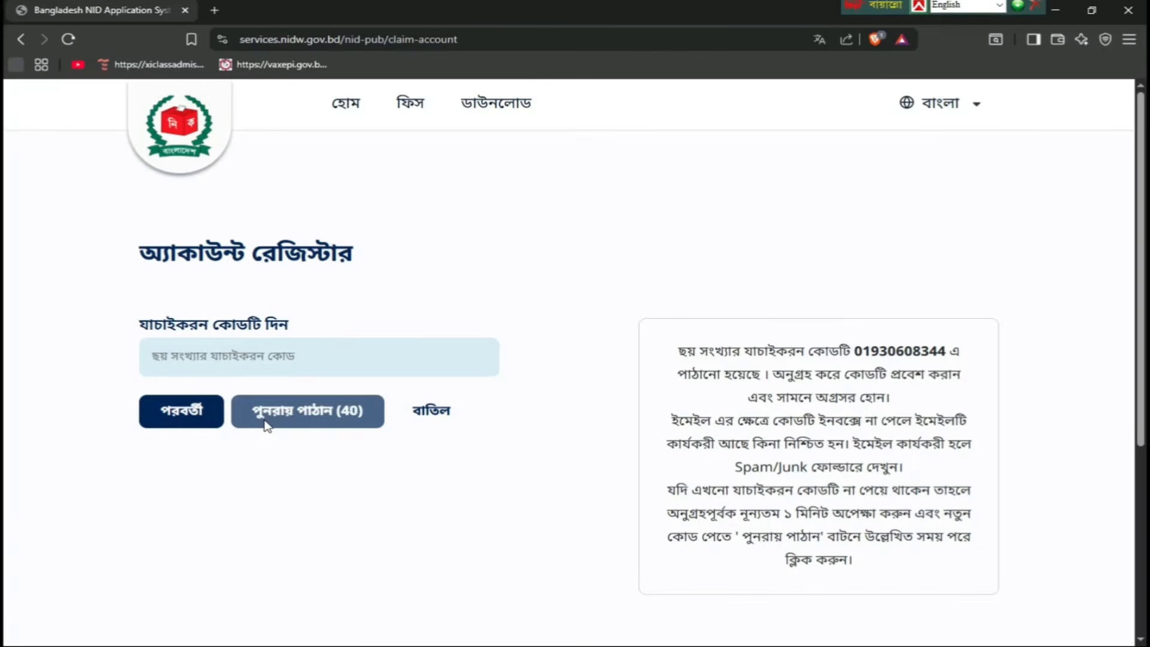
pyautogui.click(241, 363)
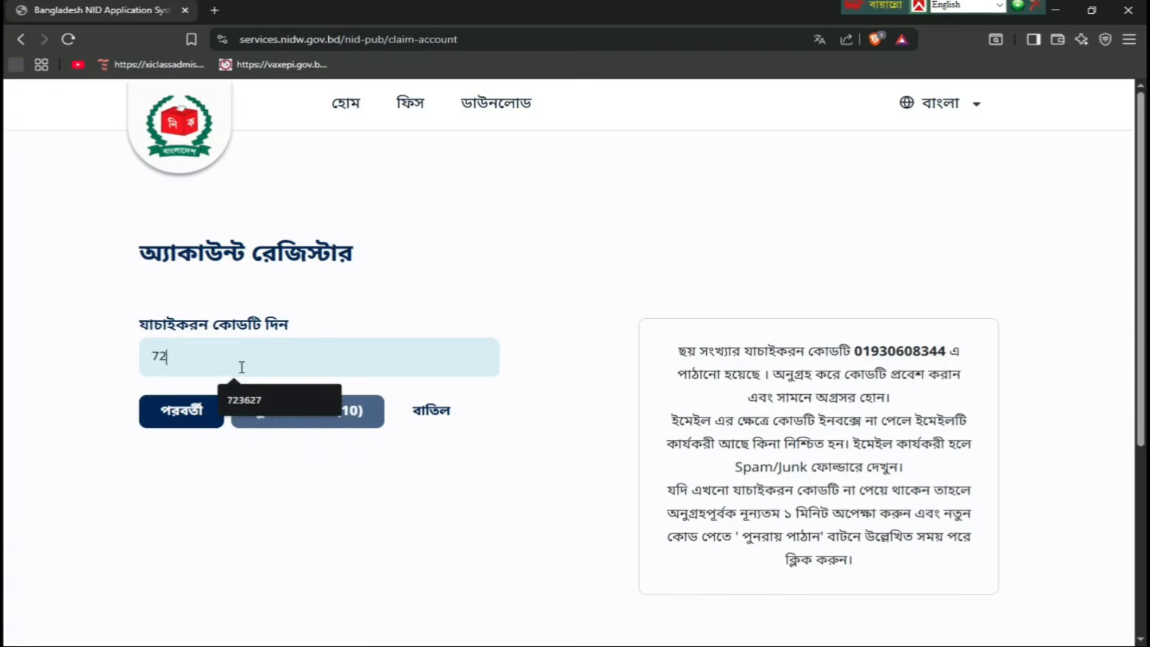
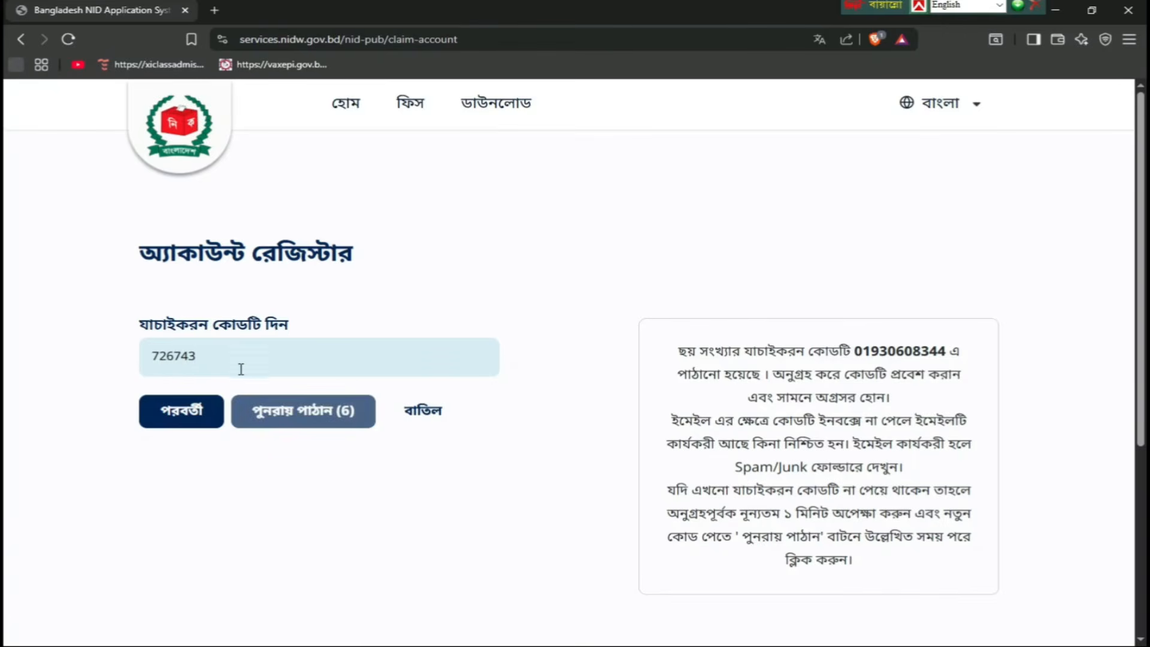
pyautogui.click(215, 406)
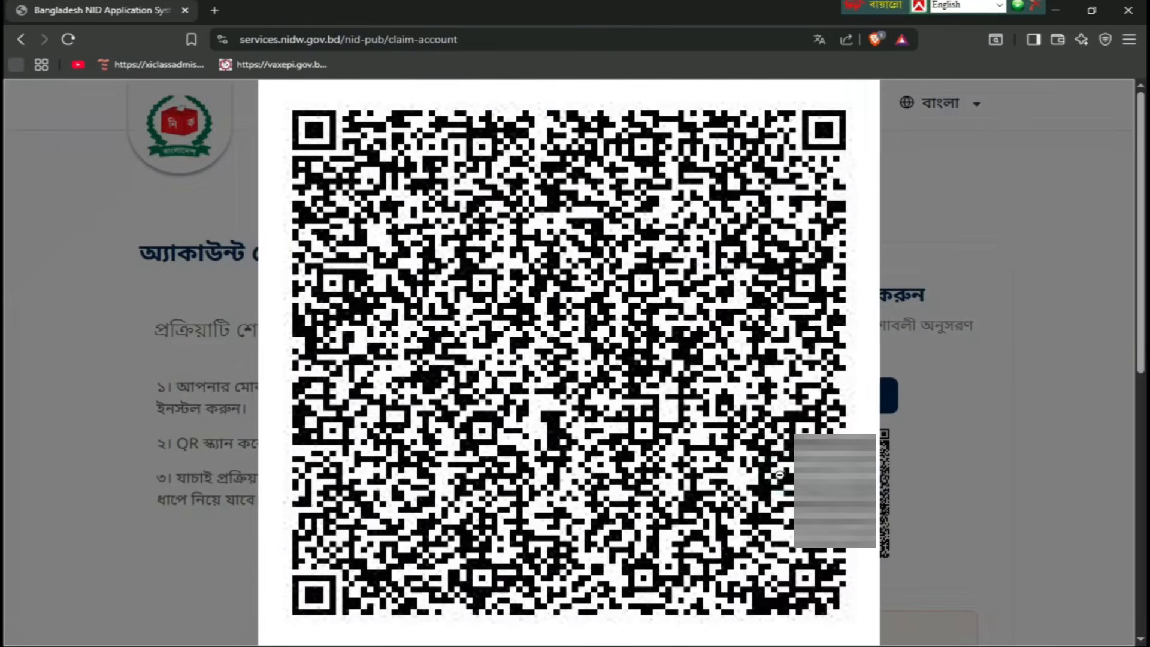
# Enlarge the QR code and scan it with NID Wallet until the Set Password page appears
pyautogui.click(779, 475)
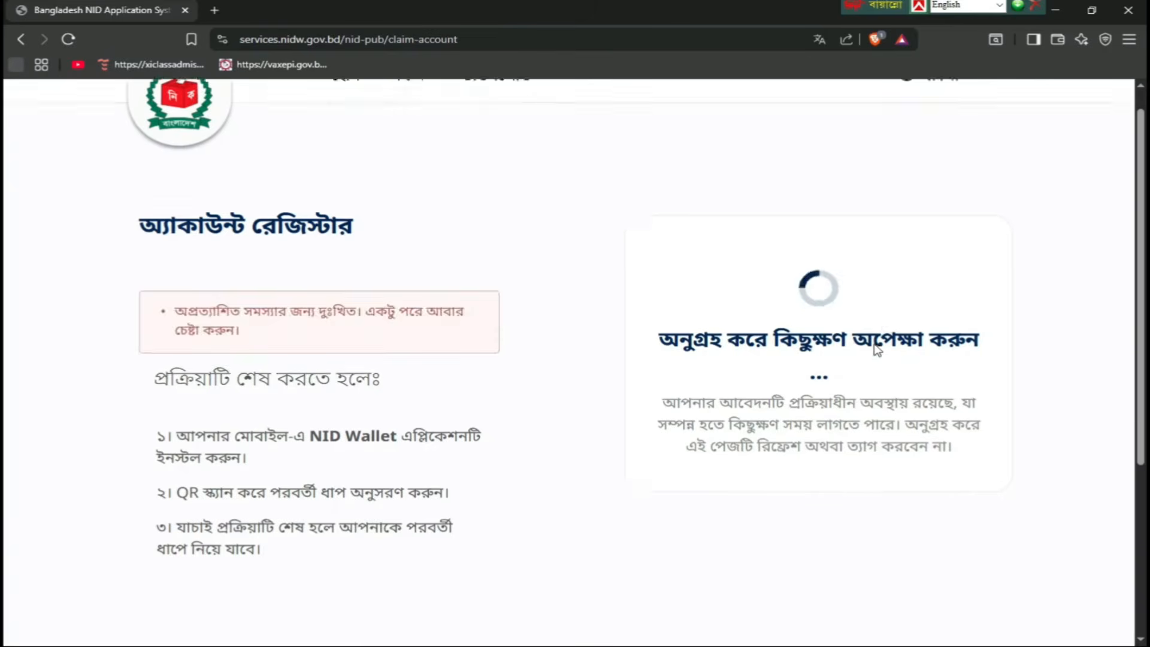
pyautogui.scroll(-1, 877, 349)
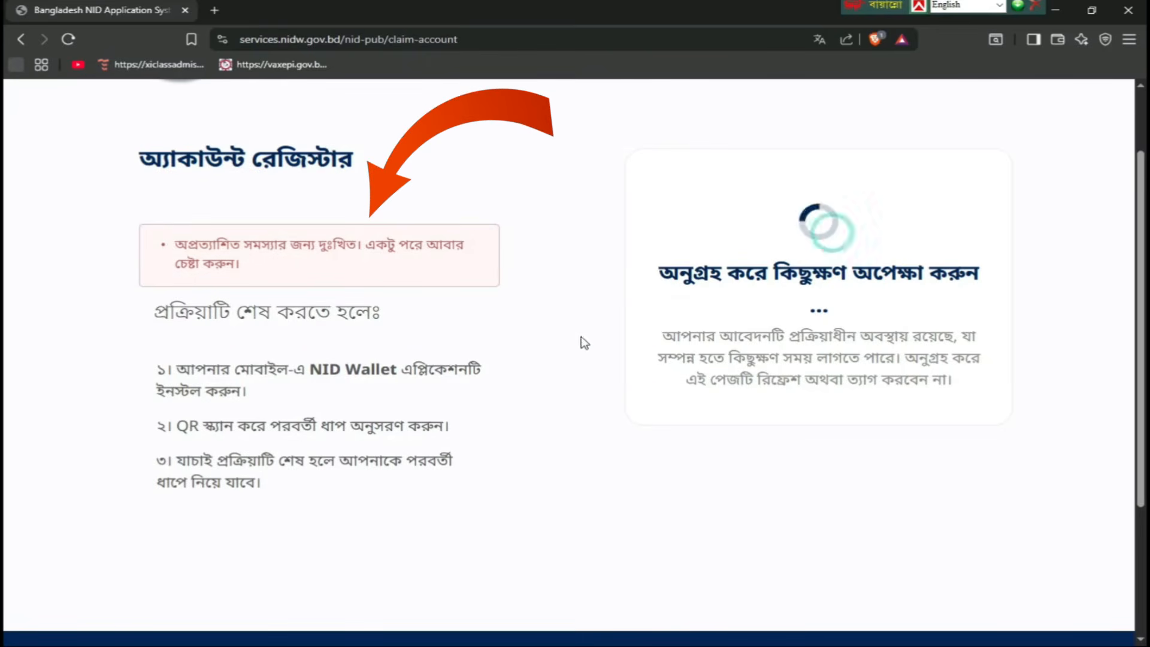
pyautogui.scroll(-1, 544, 397)
pyautogui.scroll(2, 462, 385)
pyautogui.click(367, 446)
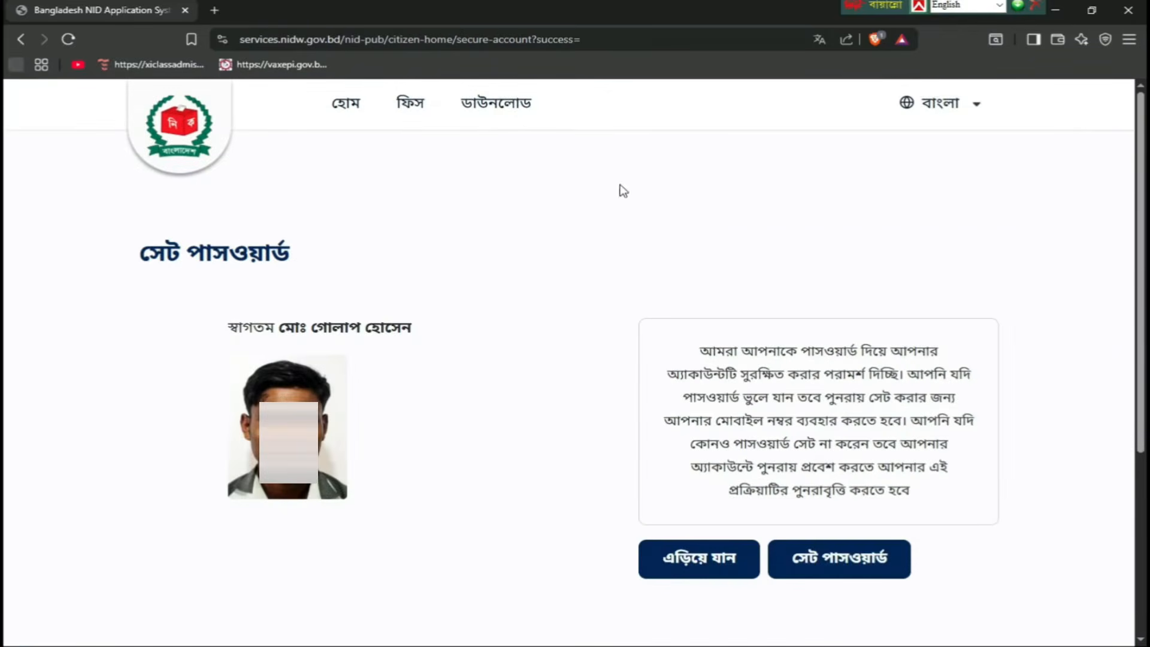
# Save the profile photo as a JPG in Downloads, then skip setting a password
pyautogui.rightClick(330, 404)
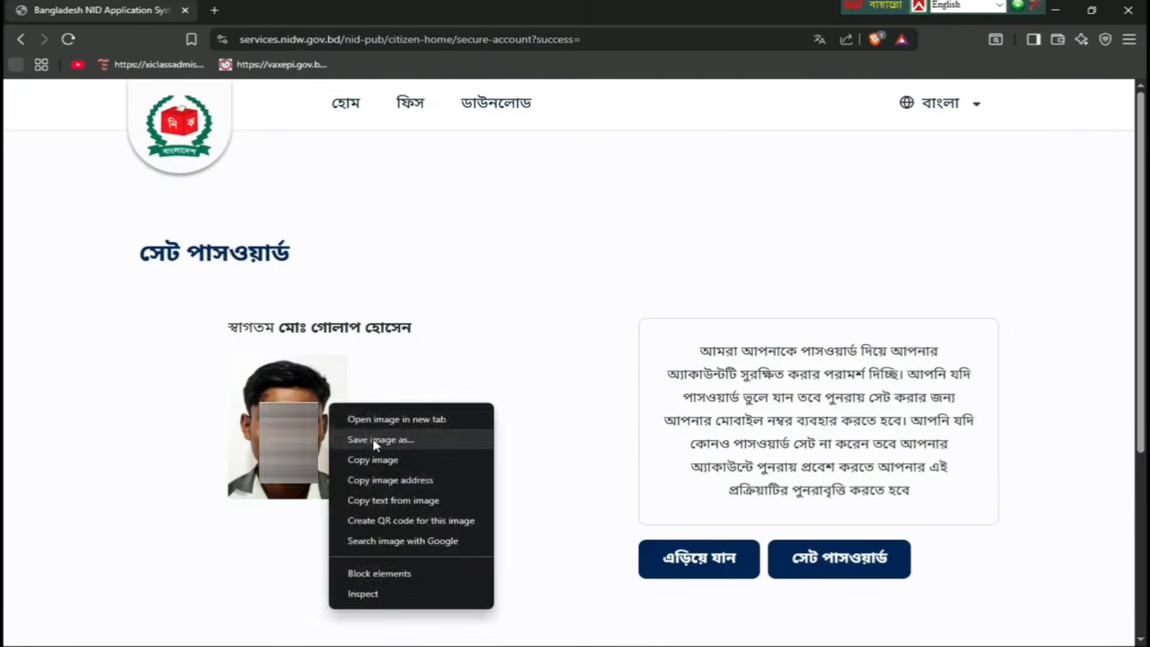
pyautogui.click(374, 440)
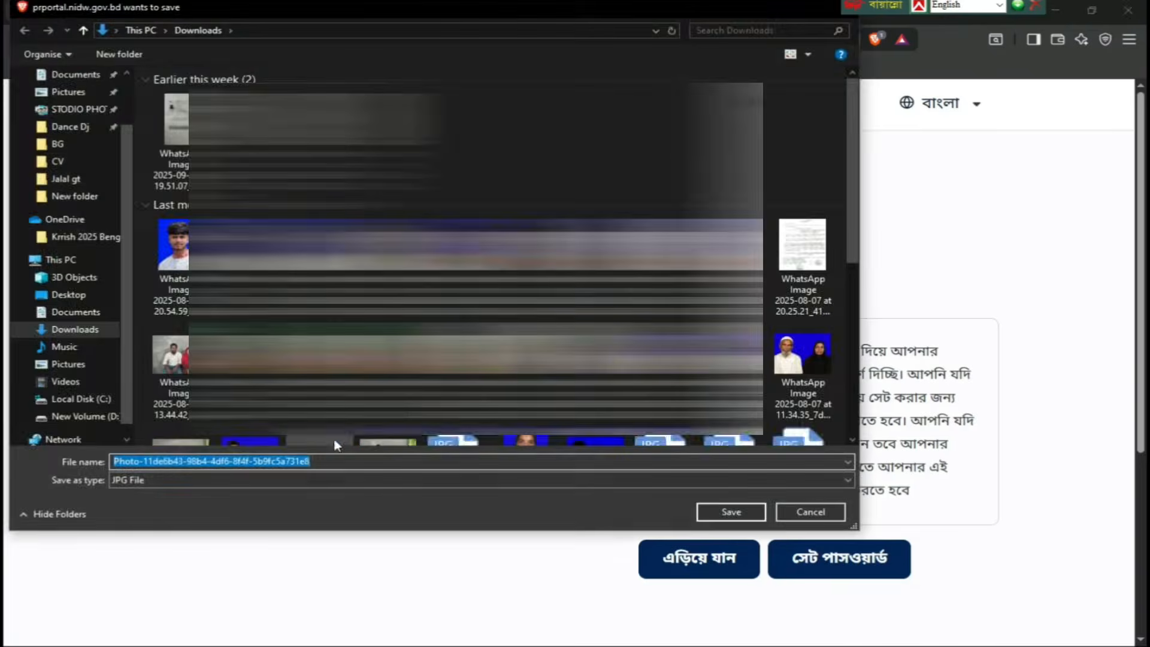
pyautogui.click(707, 512)
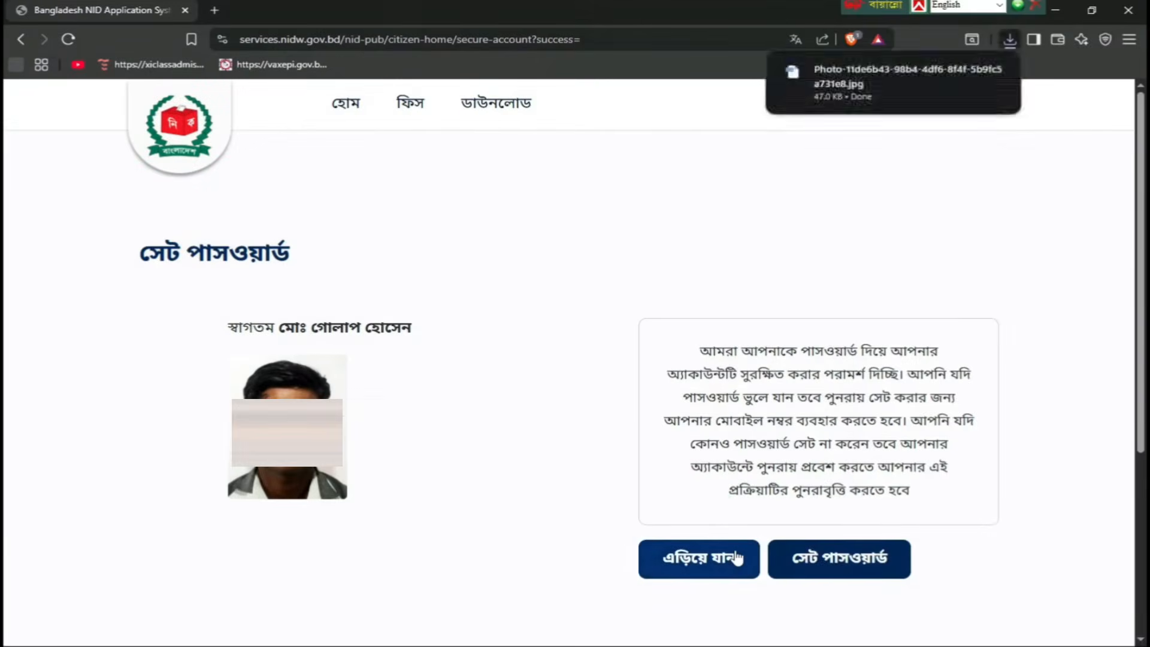
pyautogui.click(736, 557)
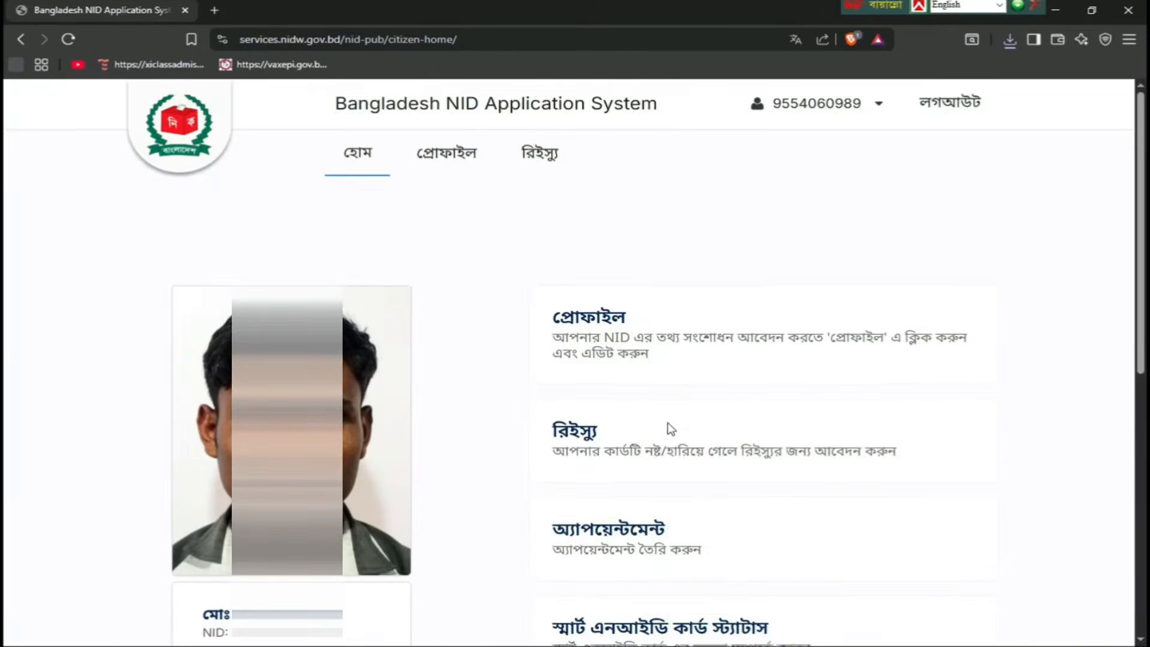
# Open the ডাউনলোড card from the dashboard to show the Download NID instructions page
pyautogui.scroll(-4, 671, 429)
pyautogui.click(607, 507)
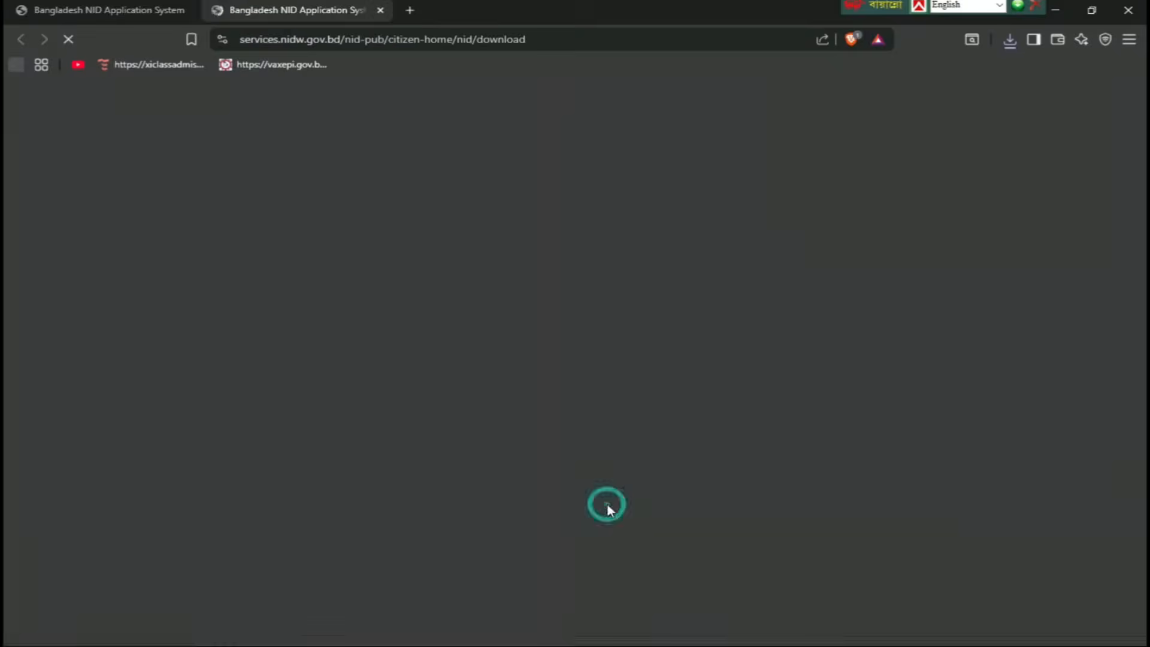
pyautogui.click(153, 16)
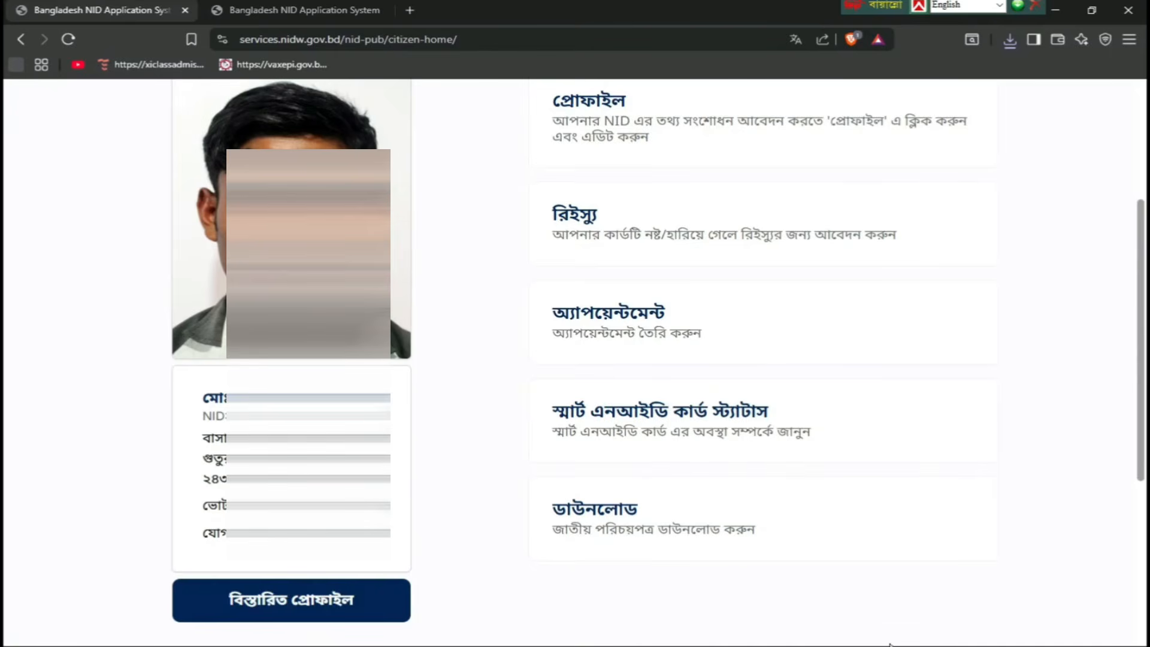
pyautogui.click(609, 511)
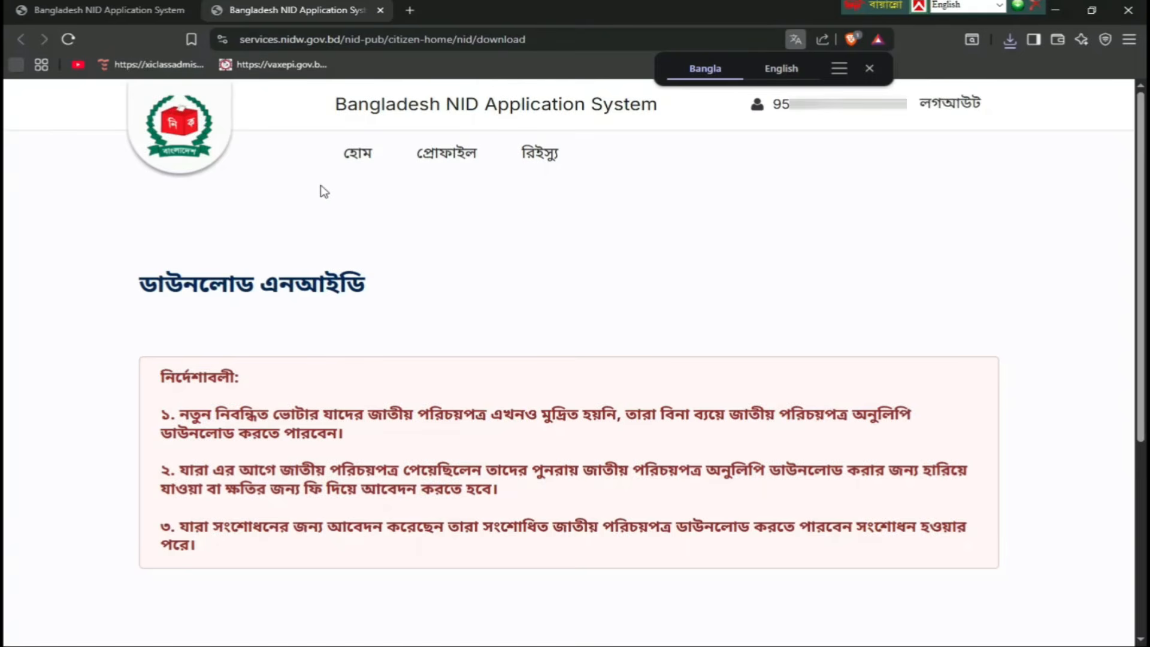
# Go from the dashboard to the রিইস্যু reissue page and start editing it (এডিট)
pyautogui.click(154, 17)
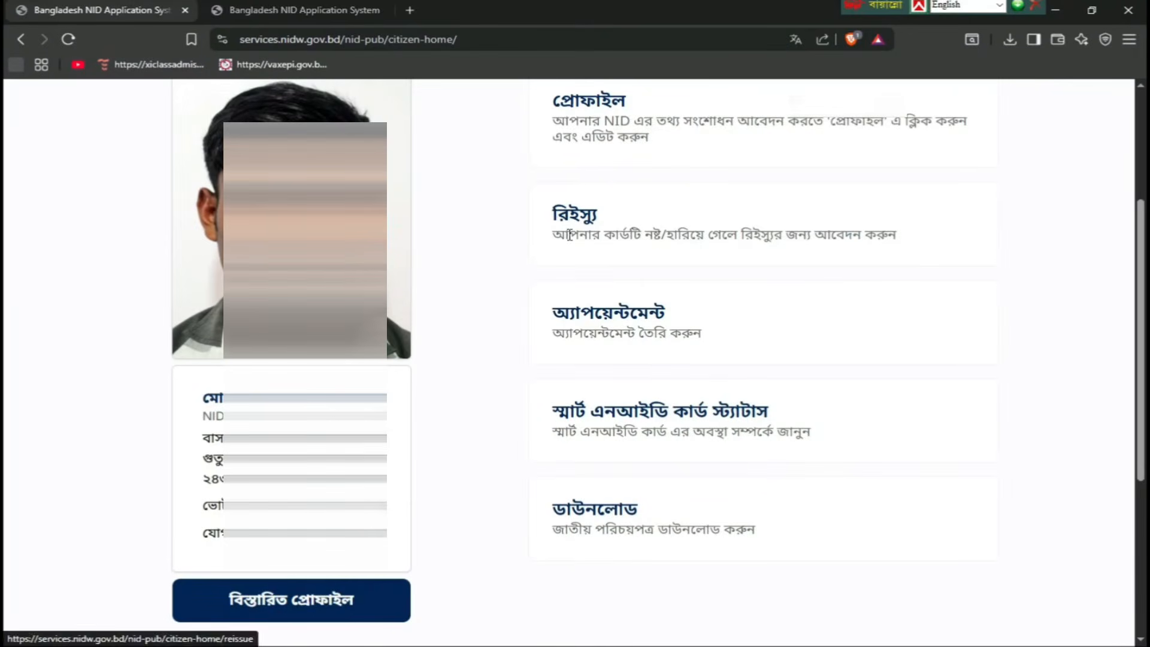
pyautogui.moveTo(557, 239); pyautogui.dragTo(820, 252)
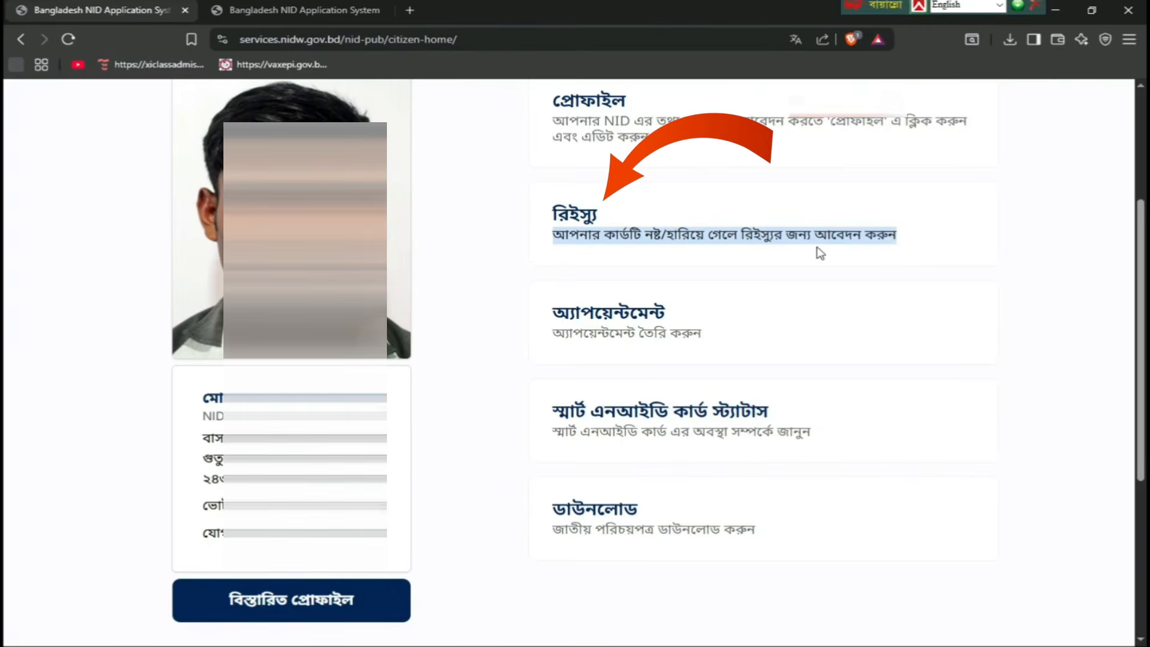
pyautogui.click(650, 246)
pyautogui.click(580, 231)
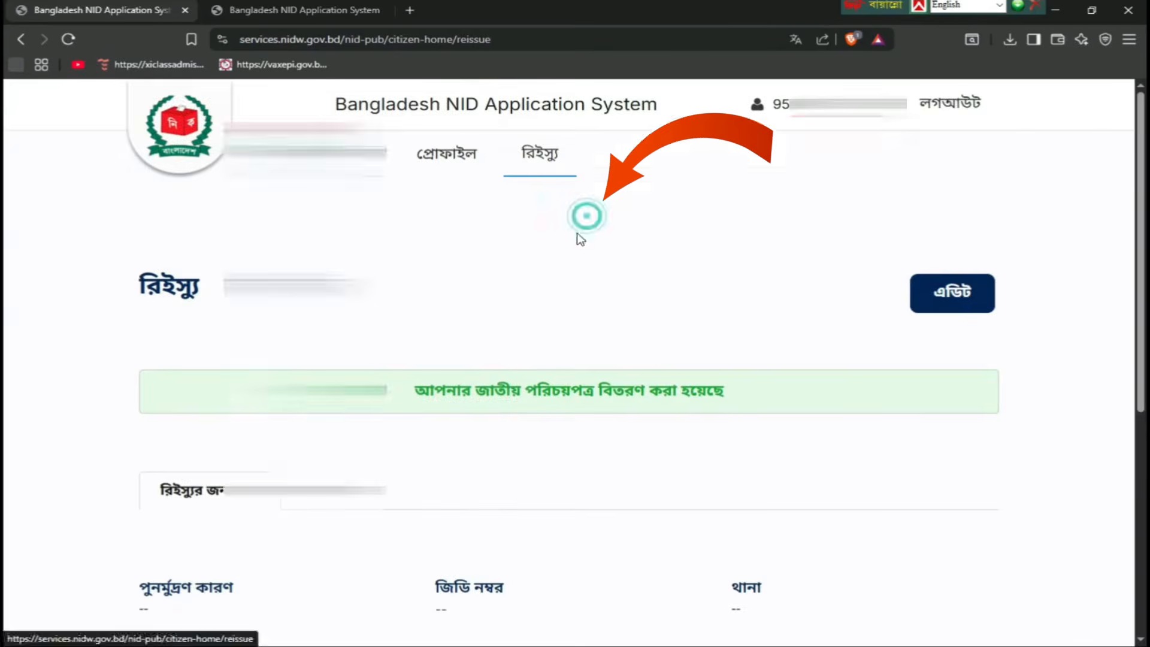
pyautogui.scroll(-2, 578, 367)
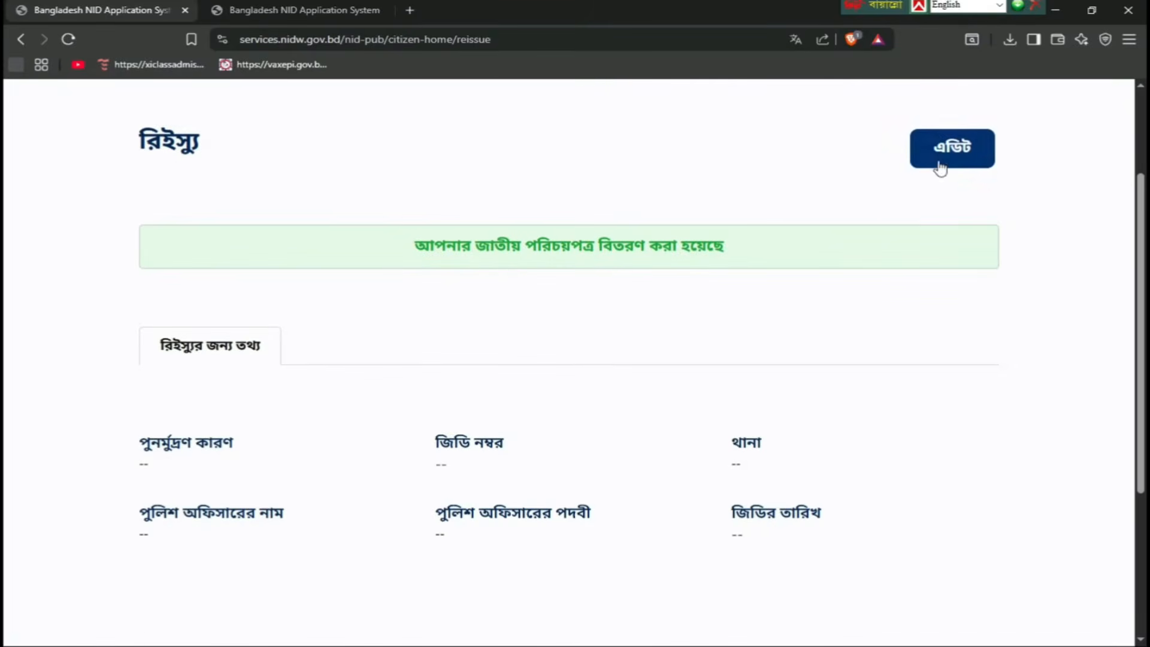
pyautogui.moveTo(938, 160)
pyautogui.mouseDown()
pyautogui.moveTo(863, 180)
pyautogui.moveTo(937, 174)
pyautogui.mouseUp()
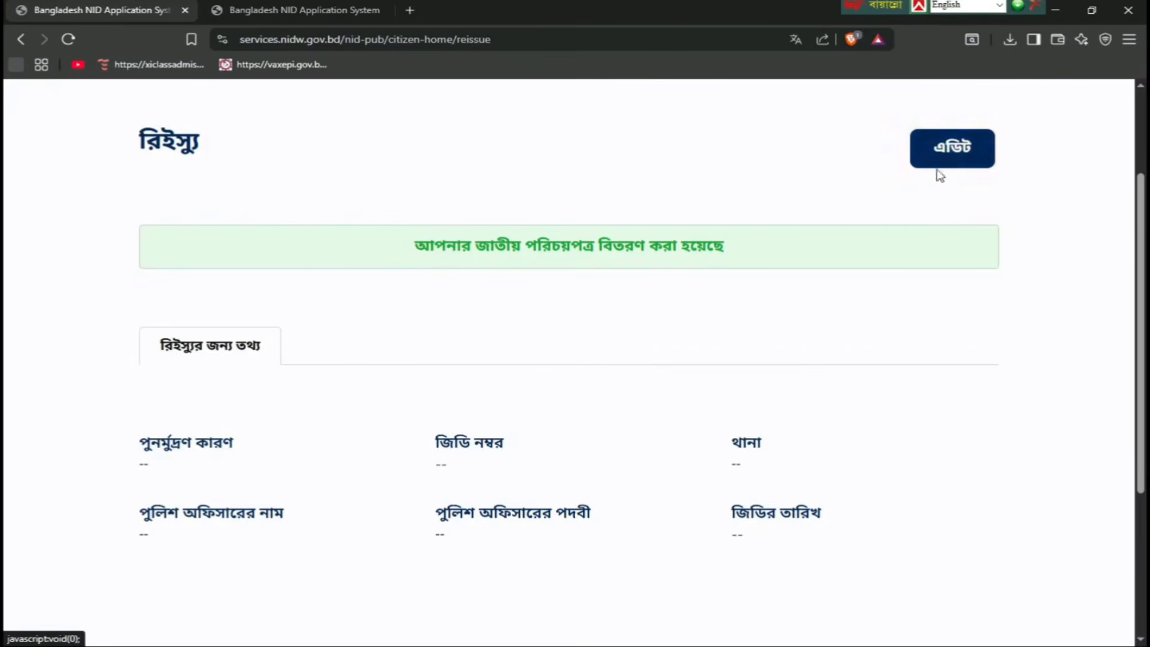
pyautogui.click(949, 164)
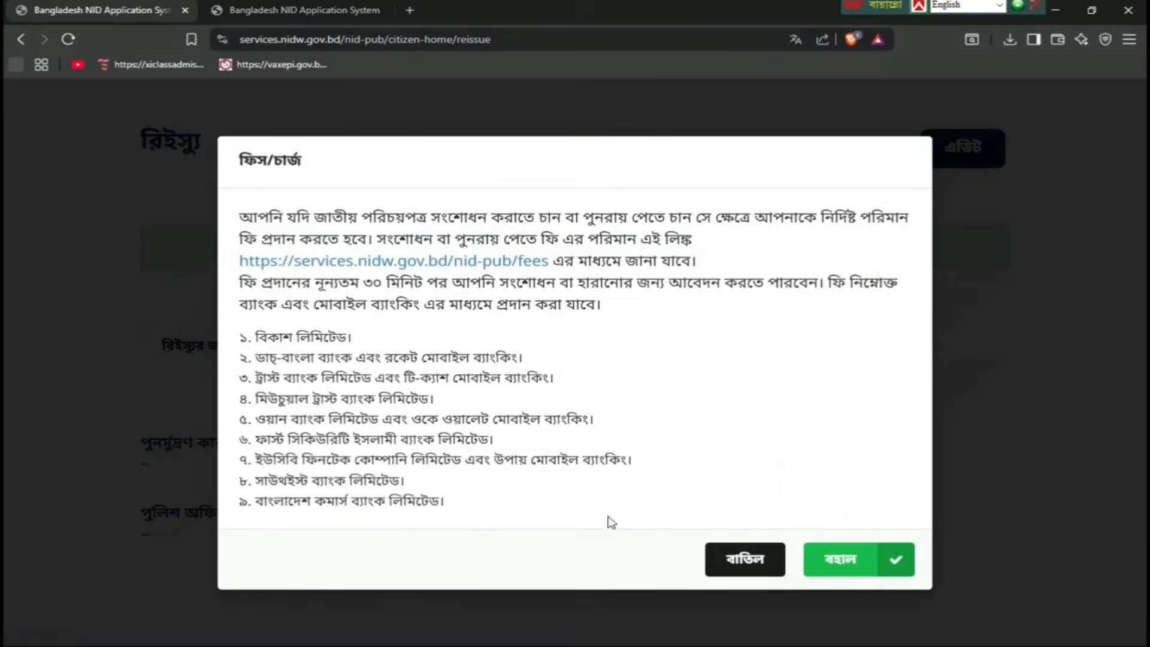
# Accept the fee notice, choose নষ্ট হয়ে গেছে as the reprint reason, and advance to Transaction
pyautogui.click(858, 563)
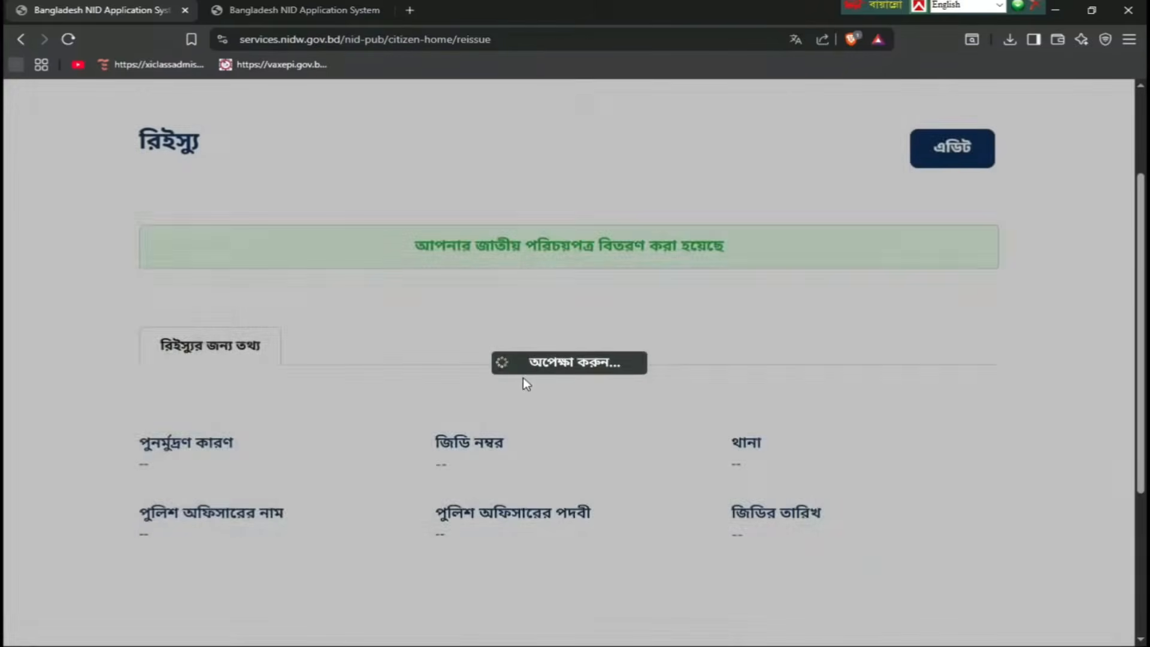
pyautogui.scroll(-2, 689, 324)
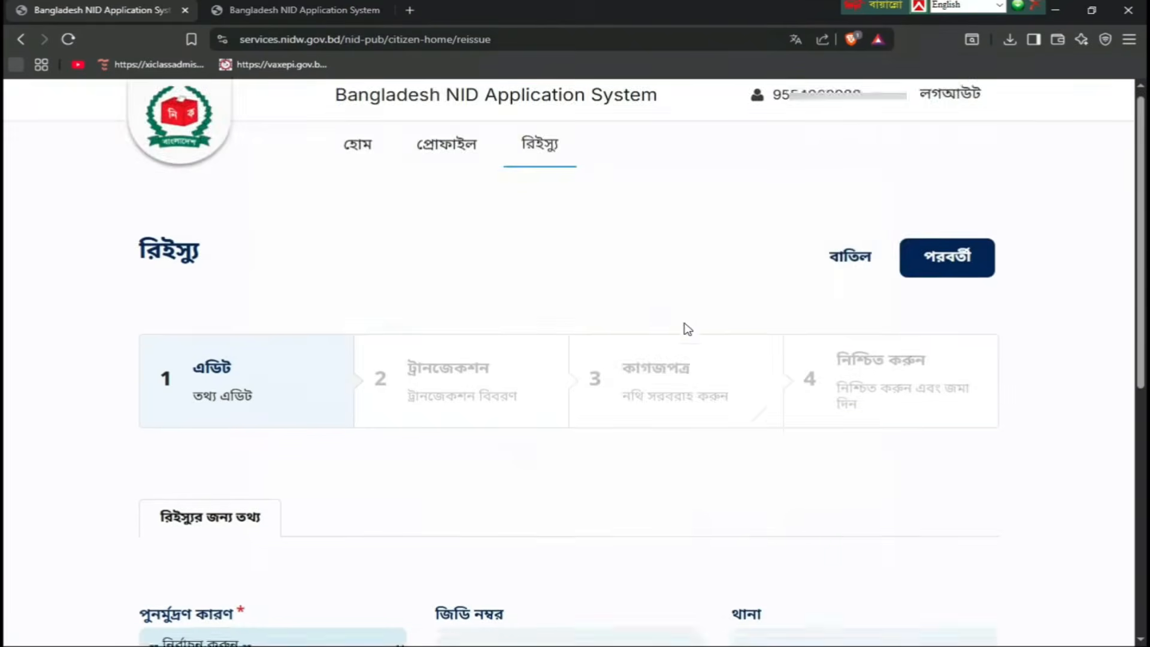
pyautogui.click(222, 517)
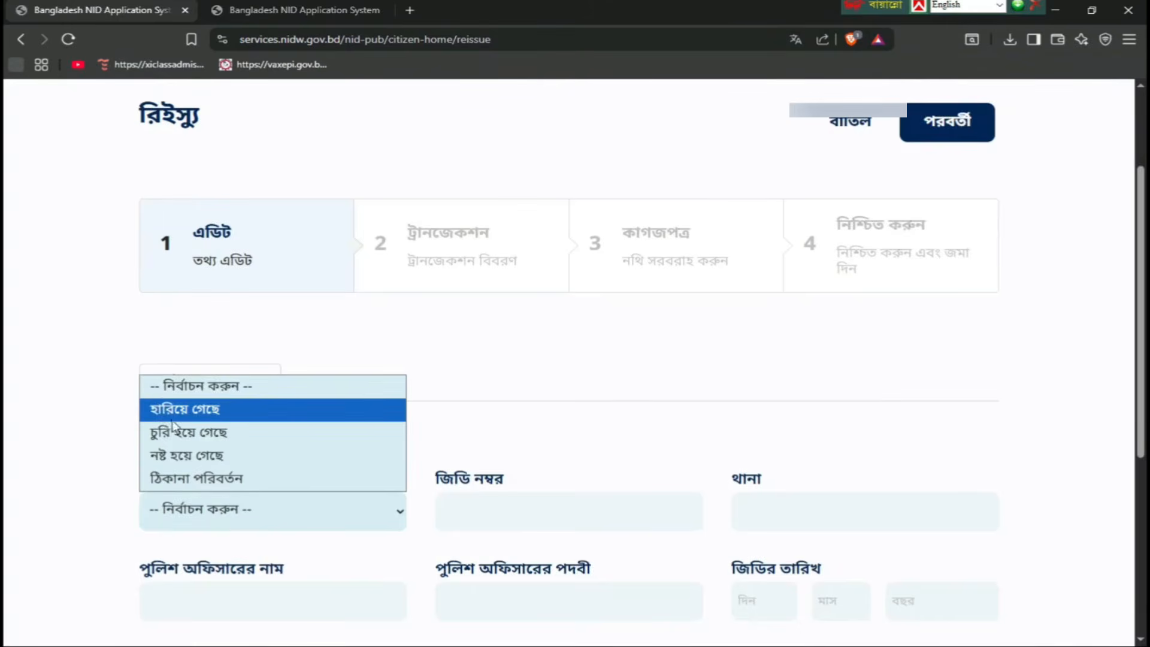
pyautogui.click(183, 454)
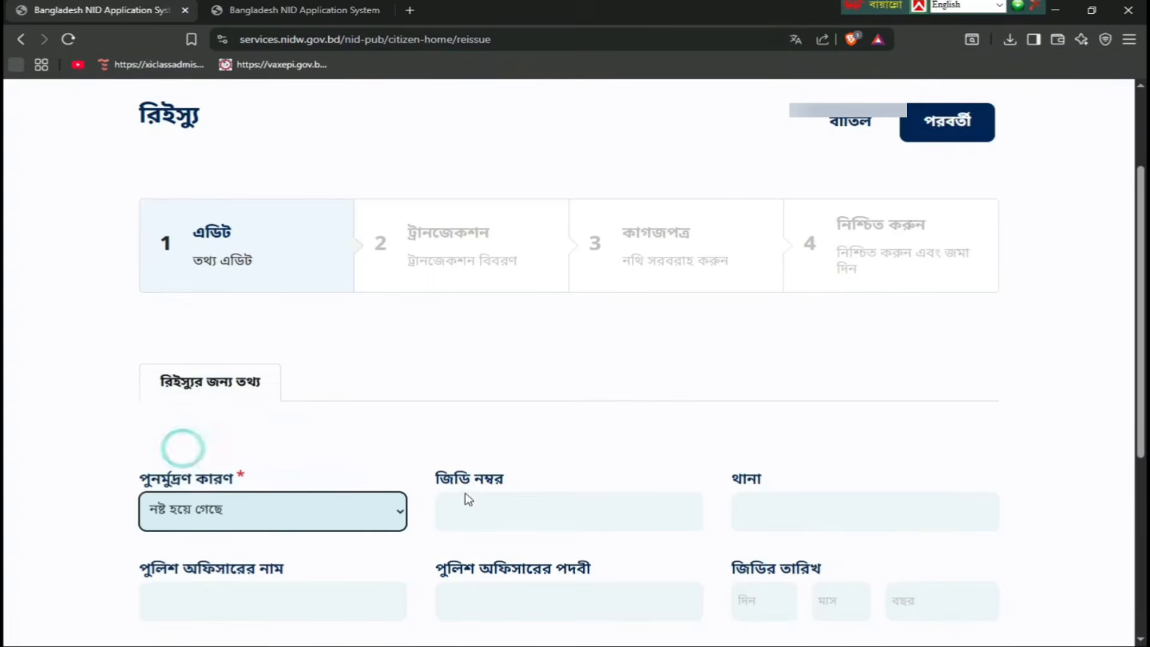
pyautogui.scroll(-2, 468, 499)
pyautogui.scroll(1, 688, 401)
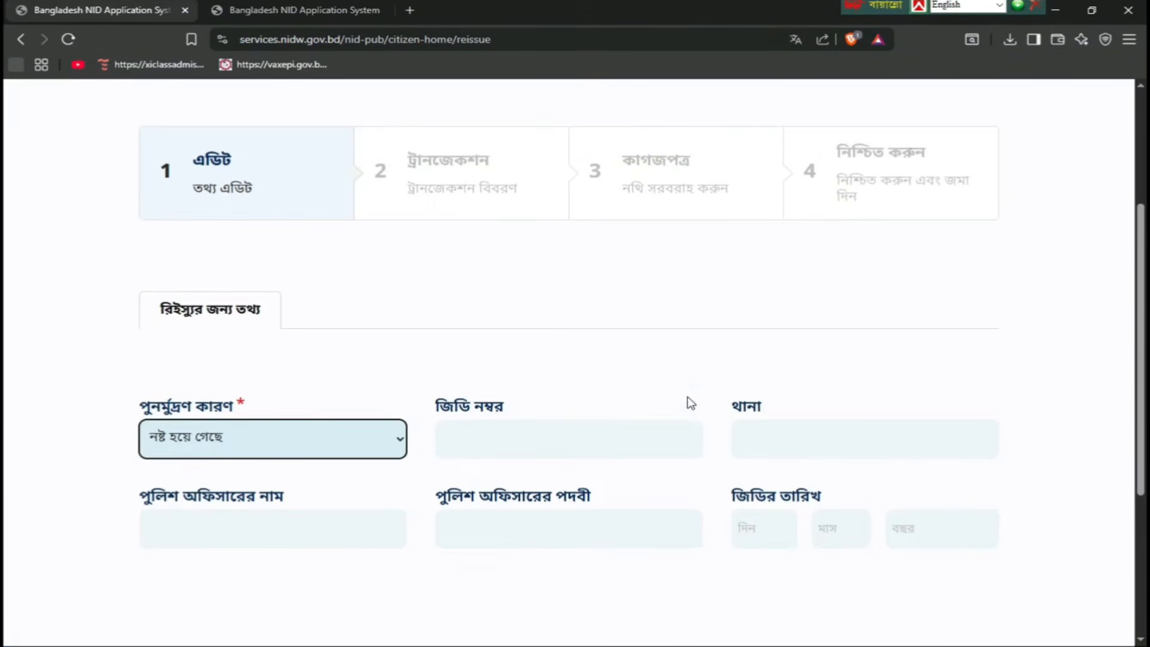
pyautogui.scroll(3, 812, 322)
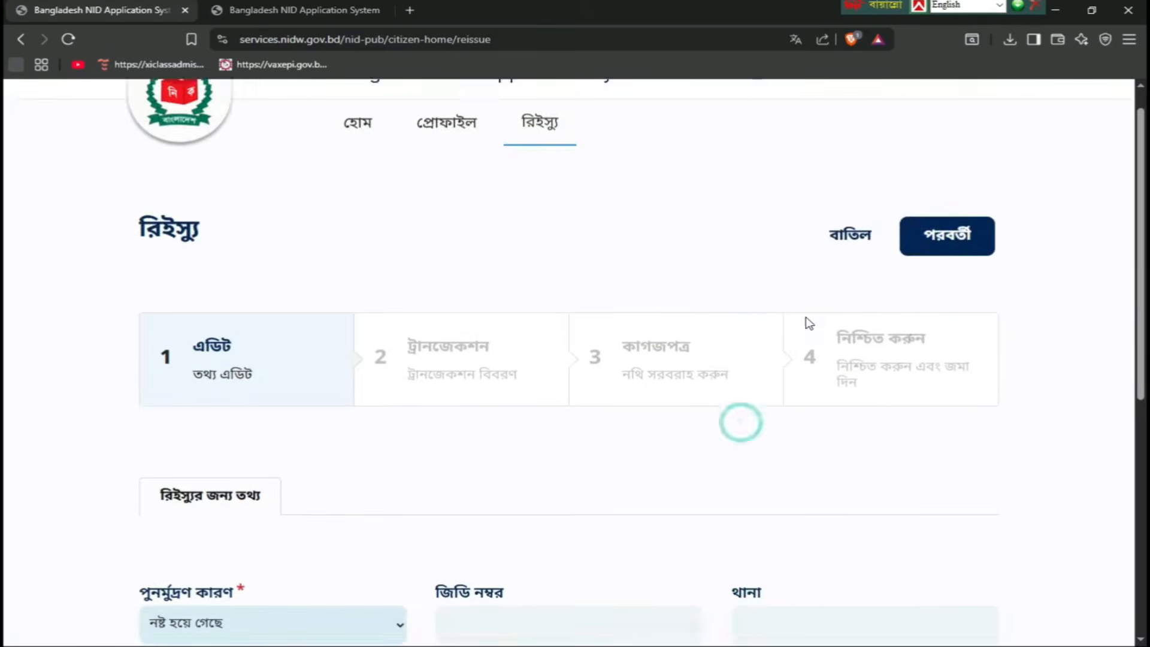
pyautogui.scroll(-3, 797, 327)
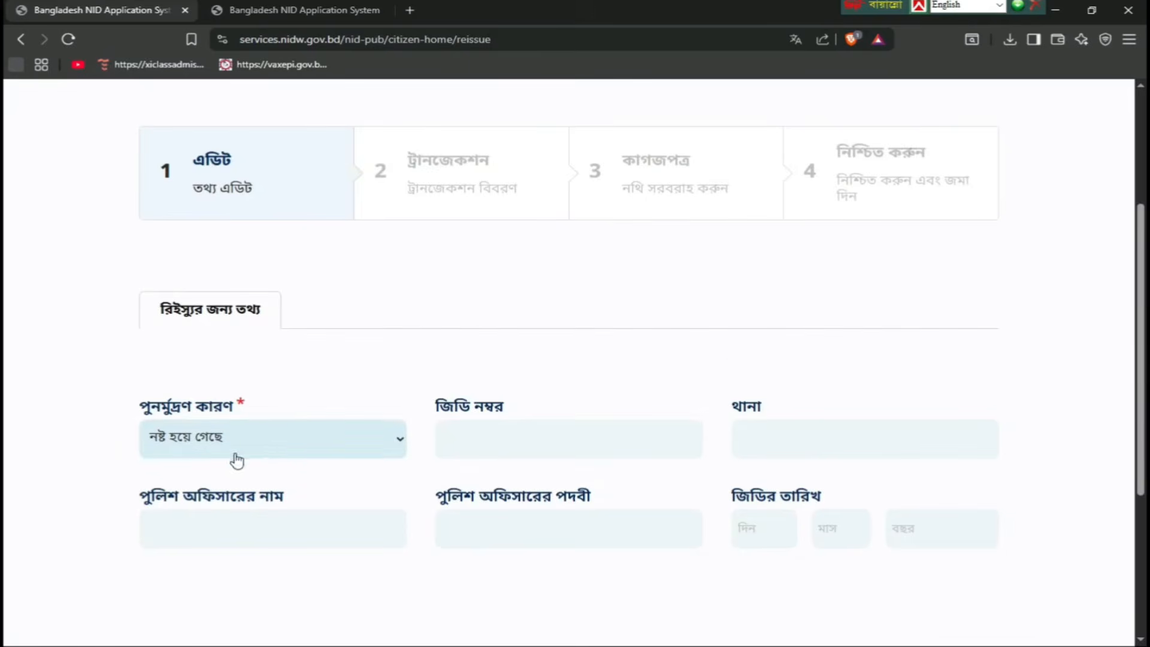
pyautogui.scroll(3, 676, 283)
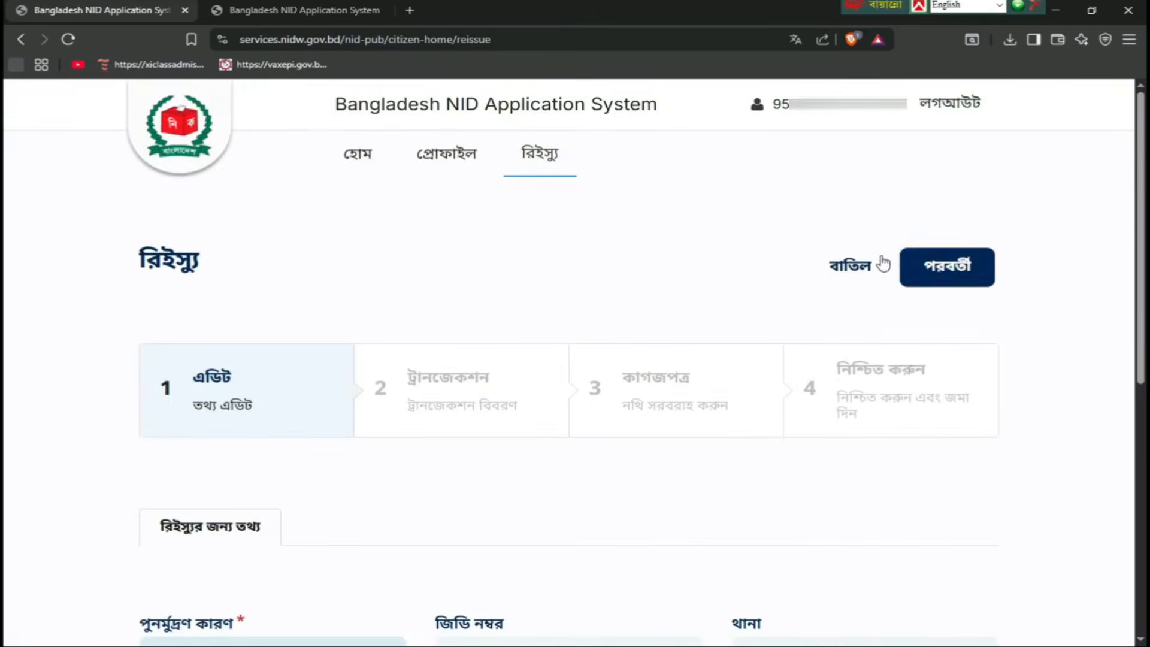
pyautogui.click(938, 271)
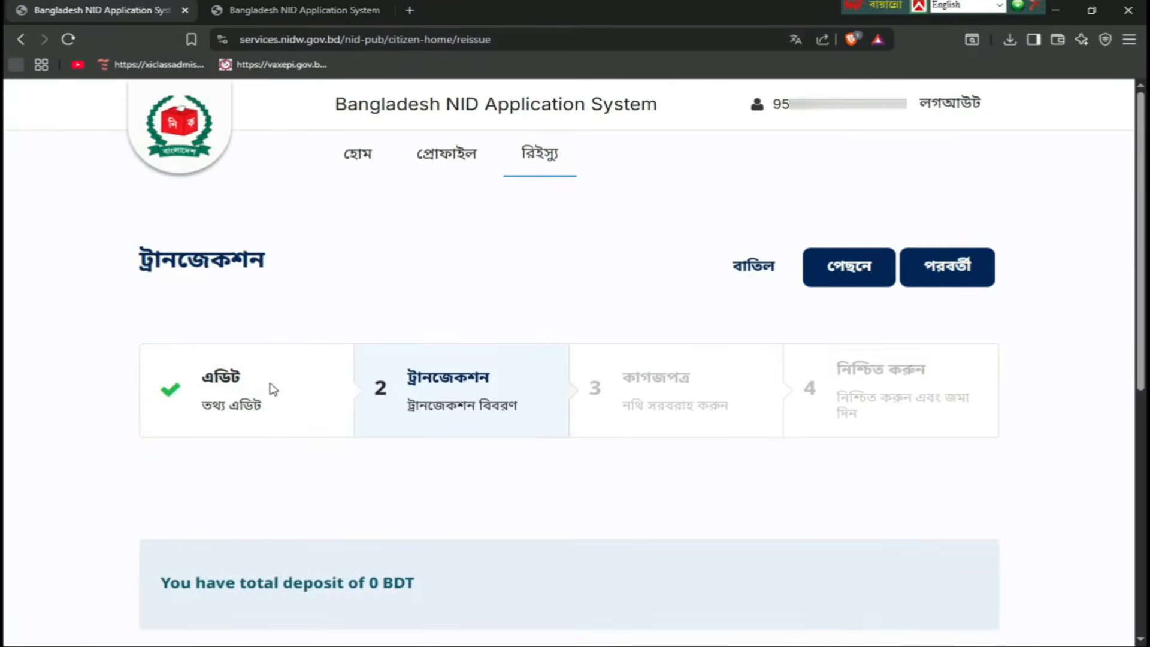
# Check the 0 BDT total deposit and keep application type রিইস্যু with Regular delivery
pyautogui.scroll(-2, 345, 431)
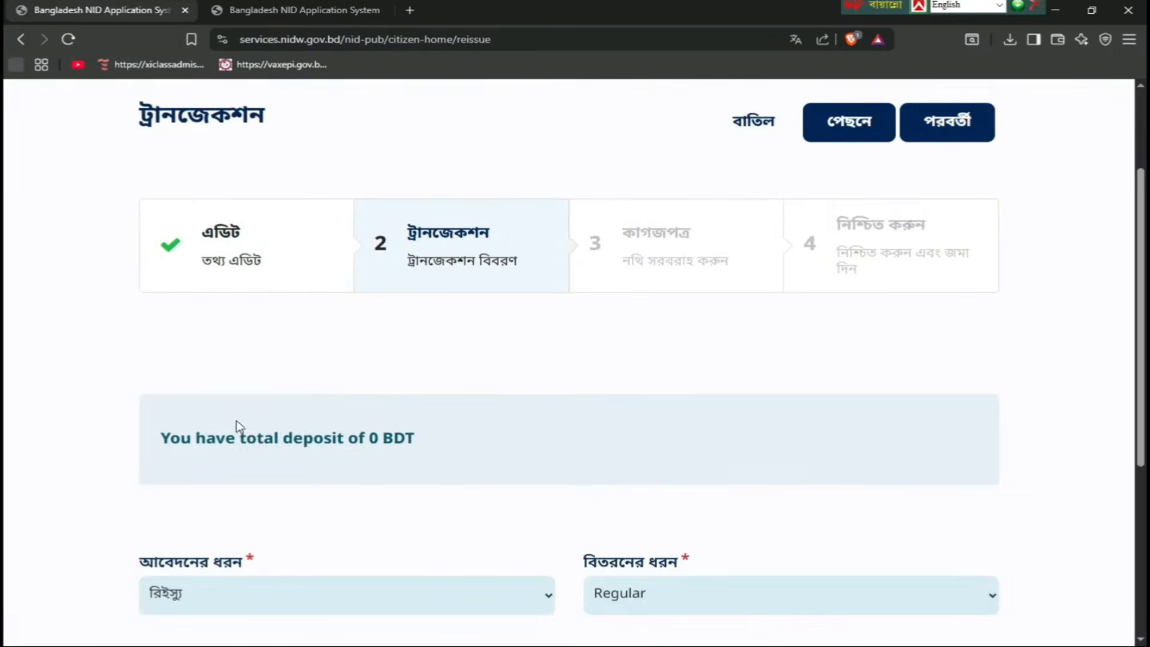
pyautogui.moveTo(217, 439); pyautogui.dragTo(415, 439)
pyautogui.click(431, 444)
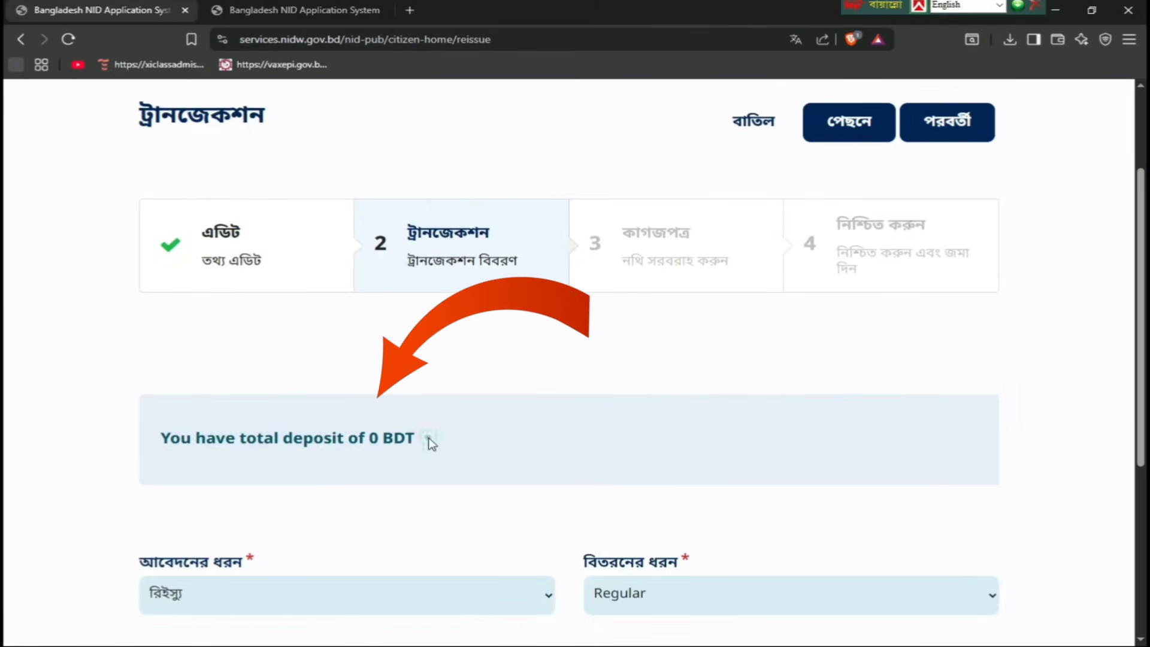
pyautogui.scroll(-2, 429, 433)
pyautogui.scroll(2, 429, 433)
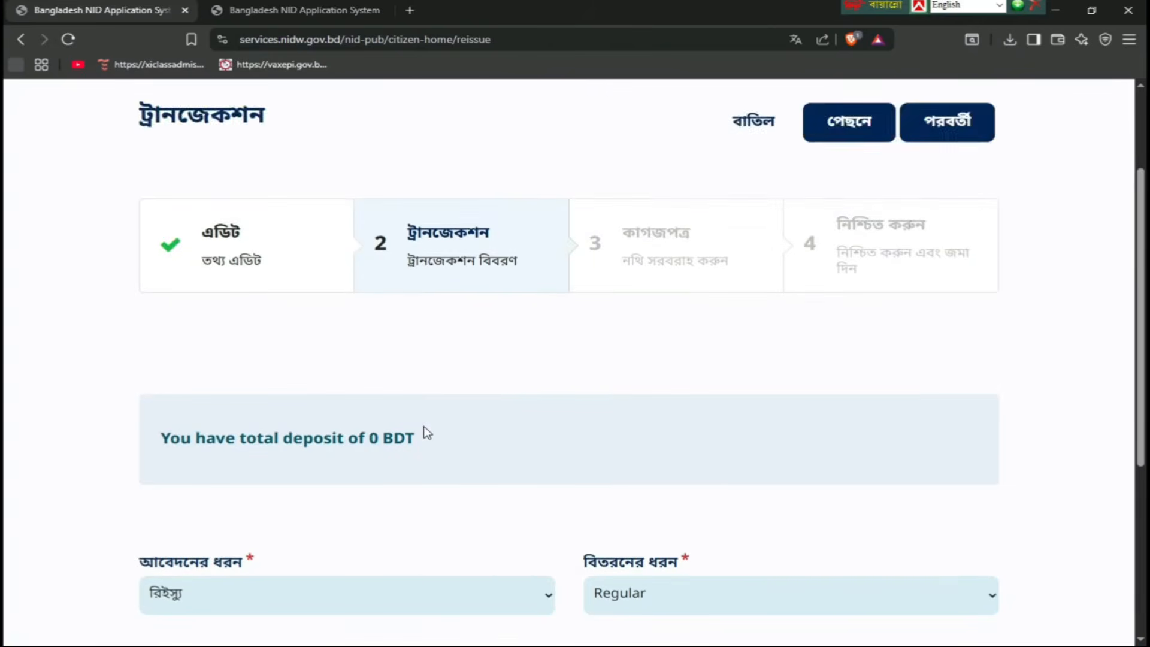
pyautogui.scroll(-3, 426, 431)
pyautogui.click(411, 391)
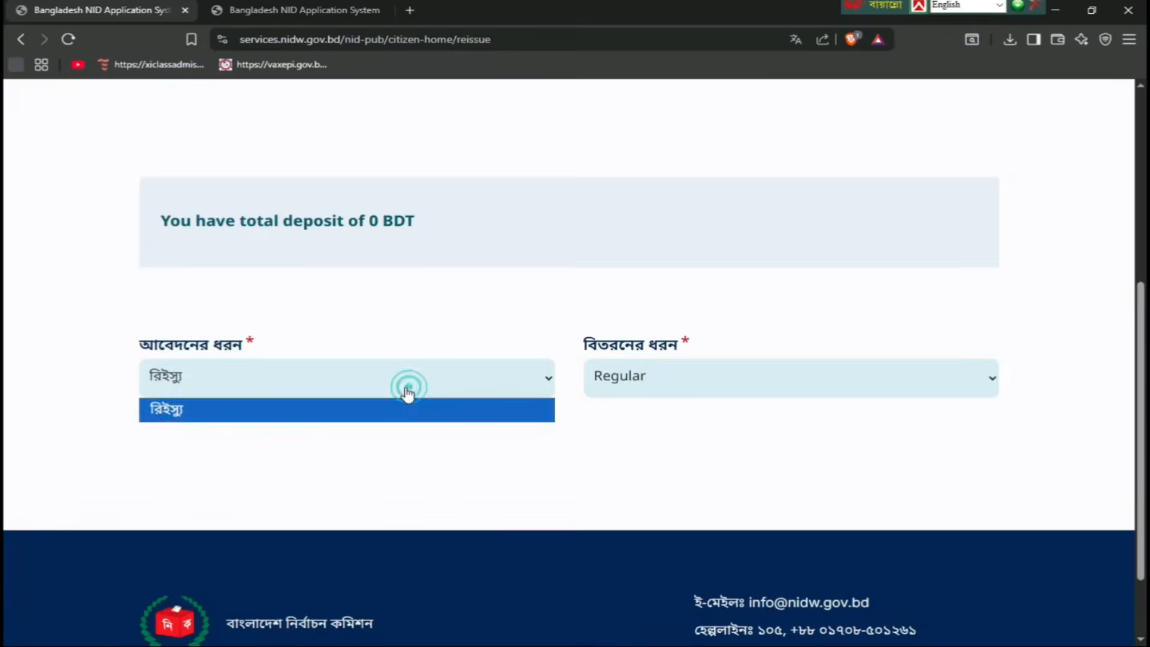
pyautogui.click(403, 388)
pyautogui.click(671, 387)
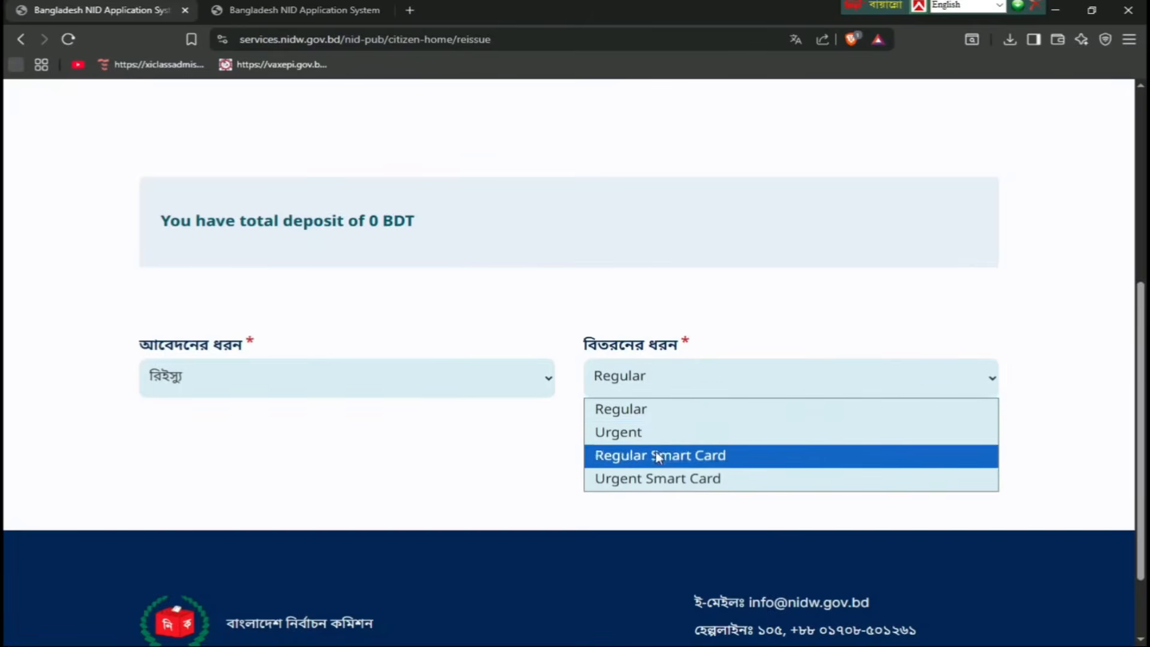
pyautogui.click(673, 390)
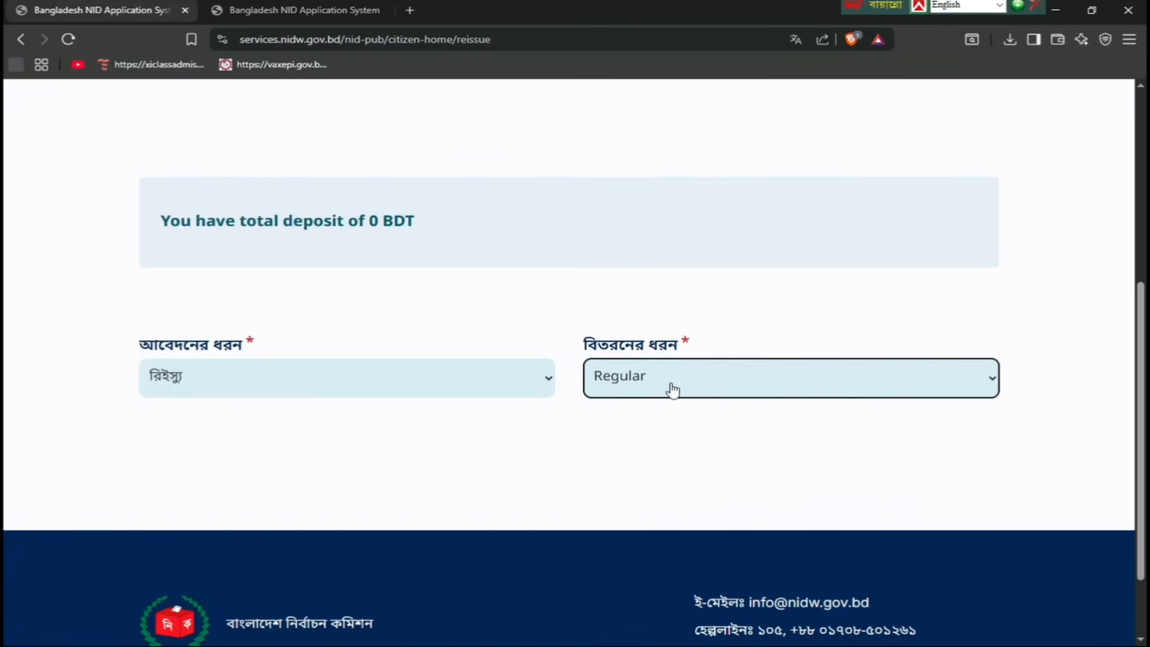
pyautogui.click(672, 388)
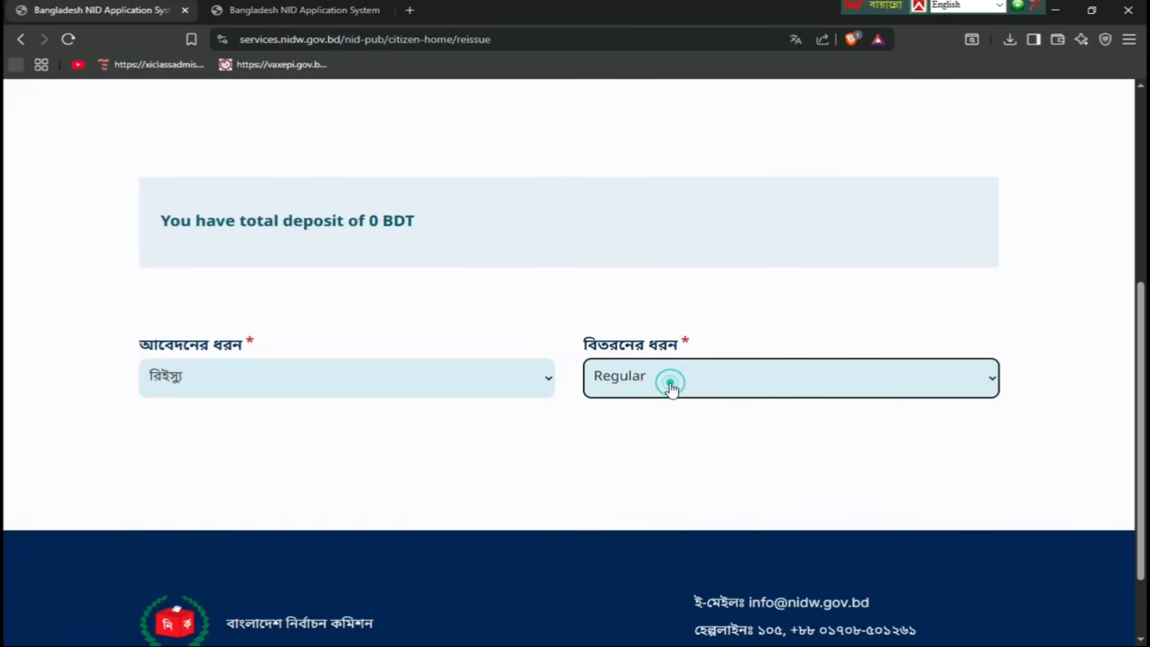